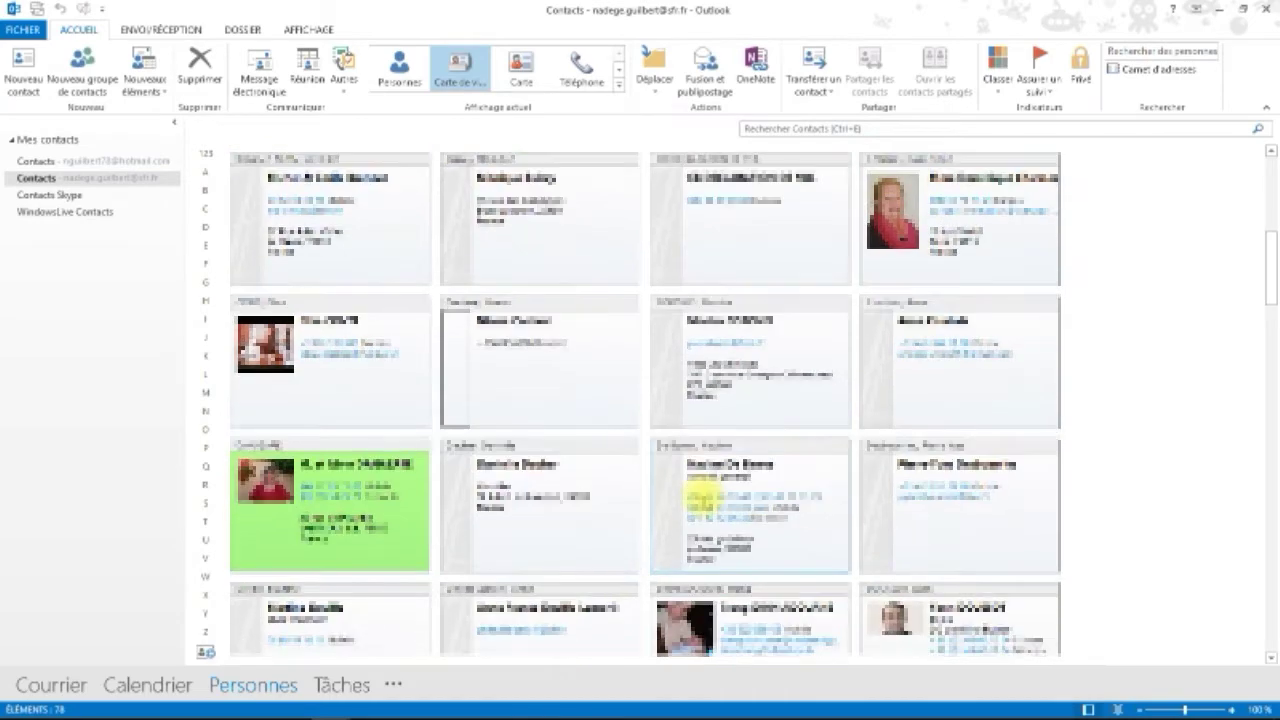
Step: Assign the Livrables category to the contact whose card holds only a first name in the H–I range, and save it
{"action": "scroll", "coordinate": [700, 497], "scroll_direction": "down", "scroll_amount": 10}
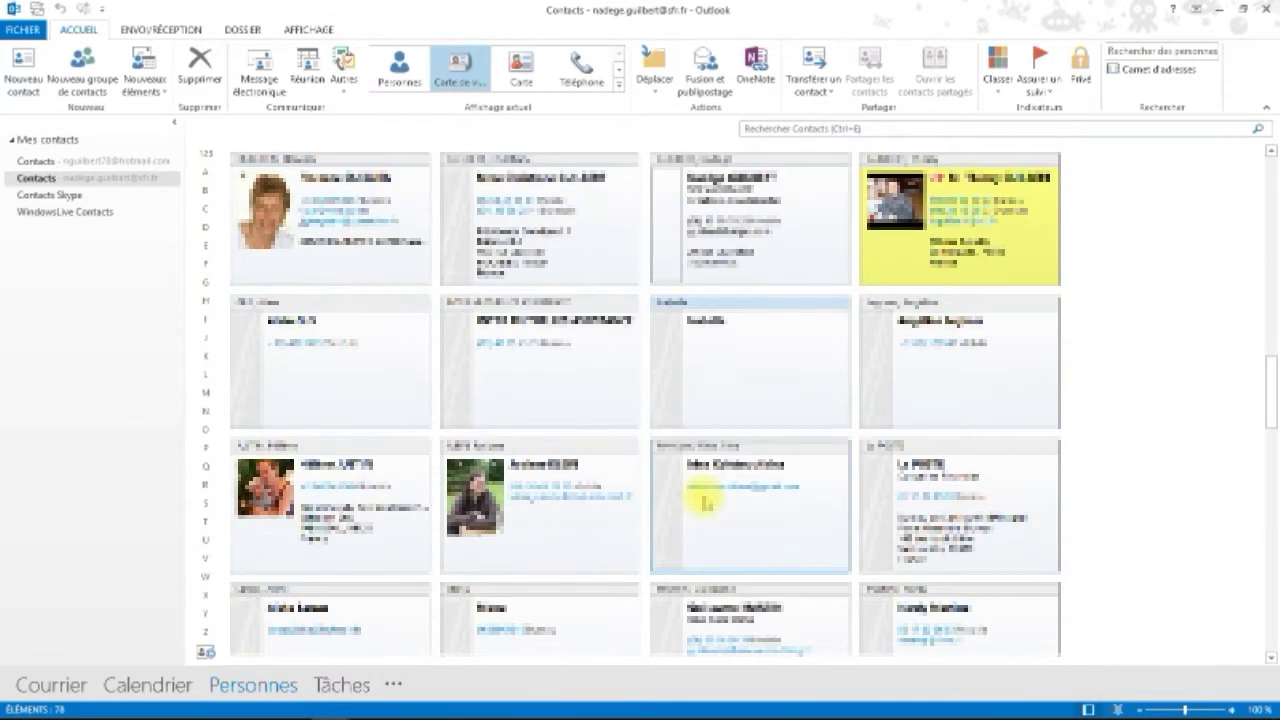
{"action": "double_click", "coordinate": [750, 323]}
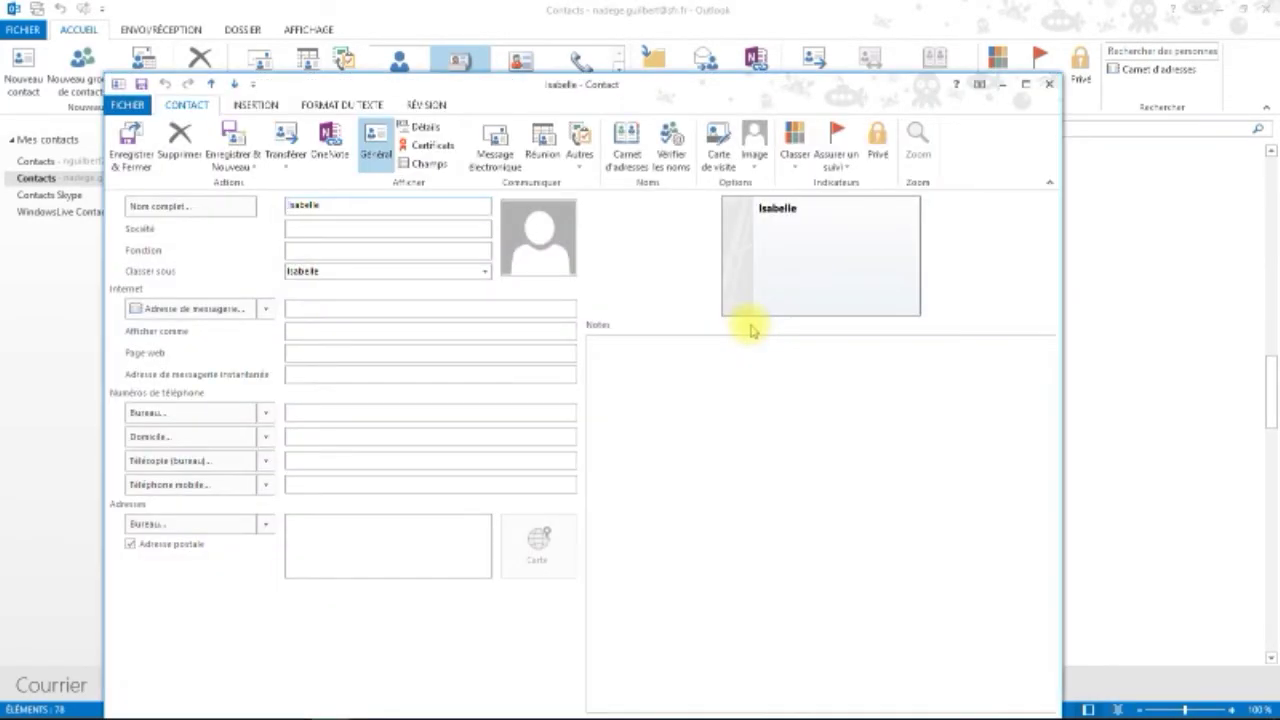
{"action": "left_click", "coordinate": [794, 142]}
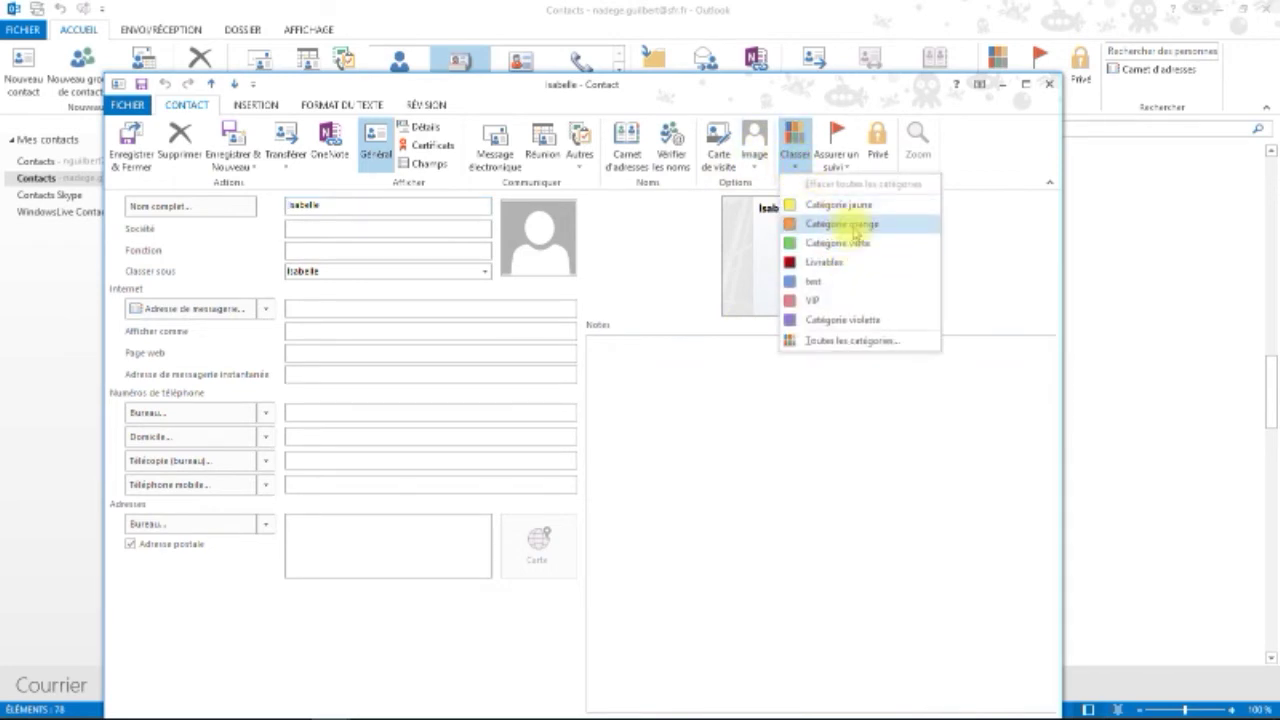
{"action": "left_click", "coordinate": [826, 262]}
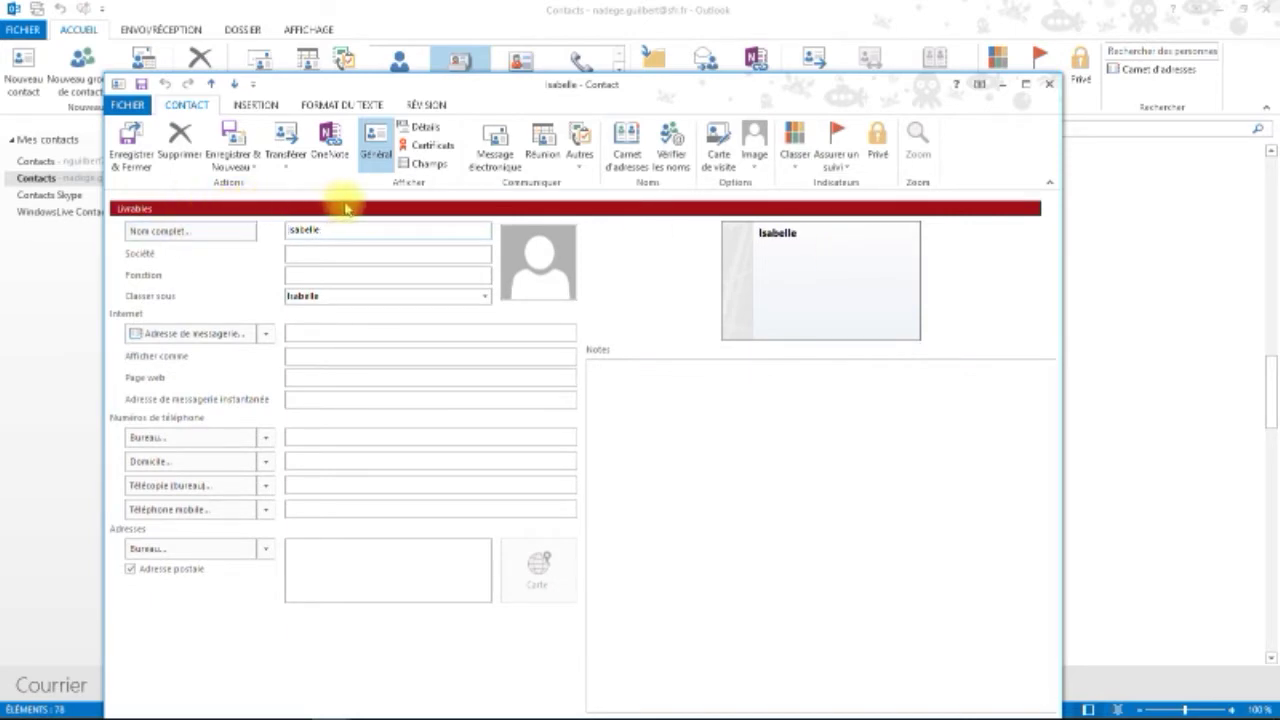
{"action": "left_click", "coordinate": [130, 150]}
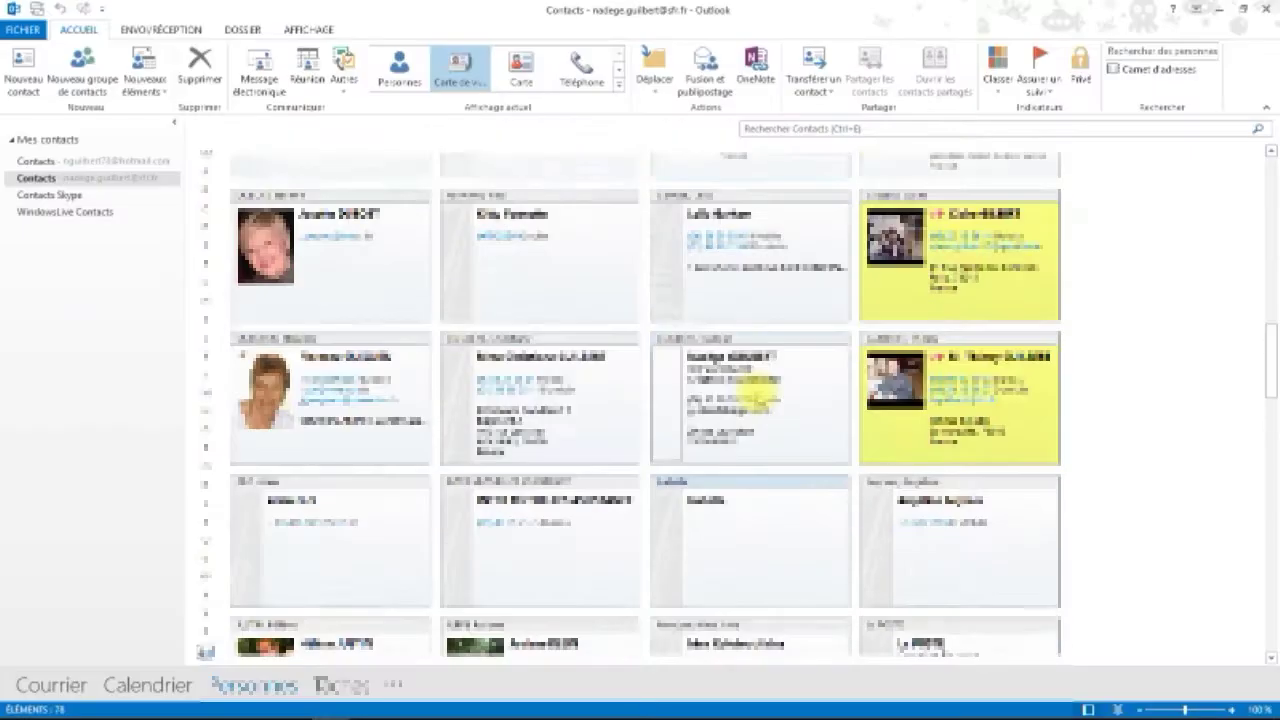
Step: Reopen the contact just categorised as Livrables and start editing its business card
{"action": "scroll", "coordinate": [634, 354], "scroll_direction": "up", "scroll_amount": 10}
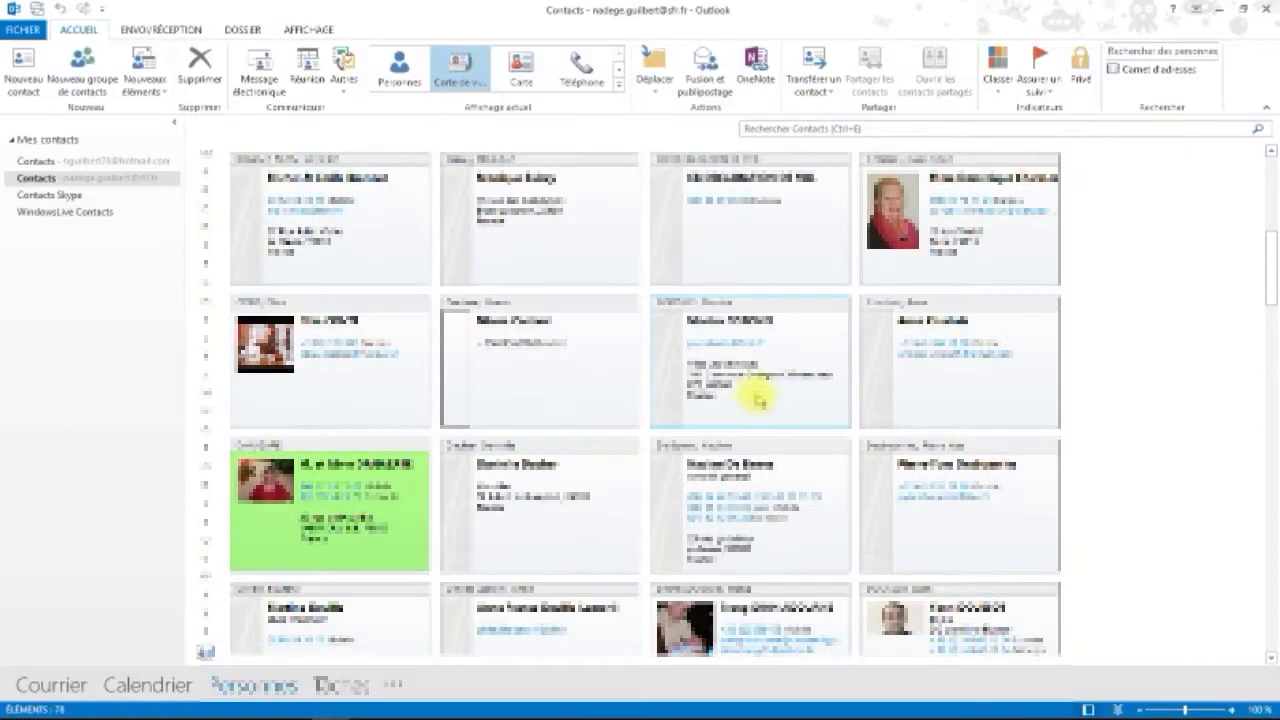
{"action": "scroll", "coordinate": [757, 405], "scroll_direction": "up", "scroll_amount": 1}
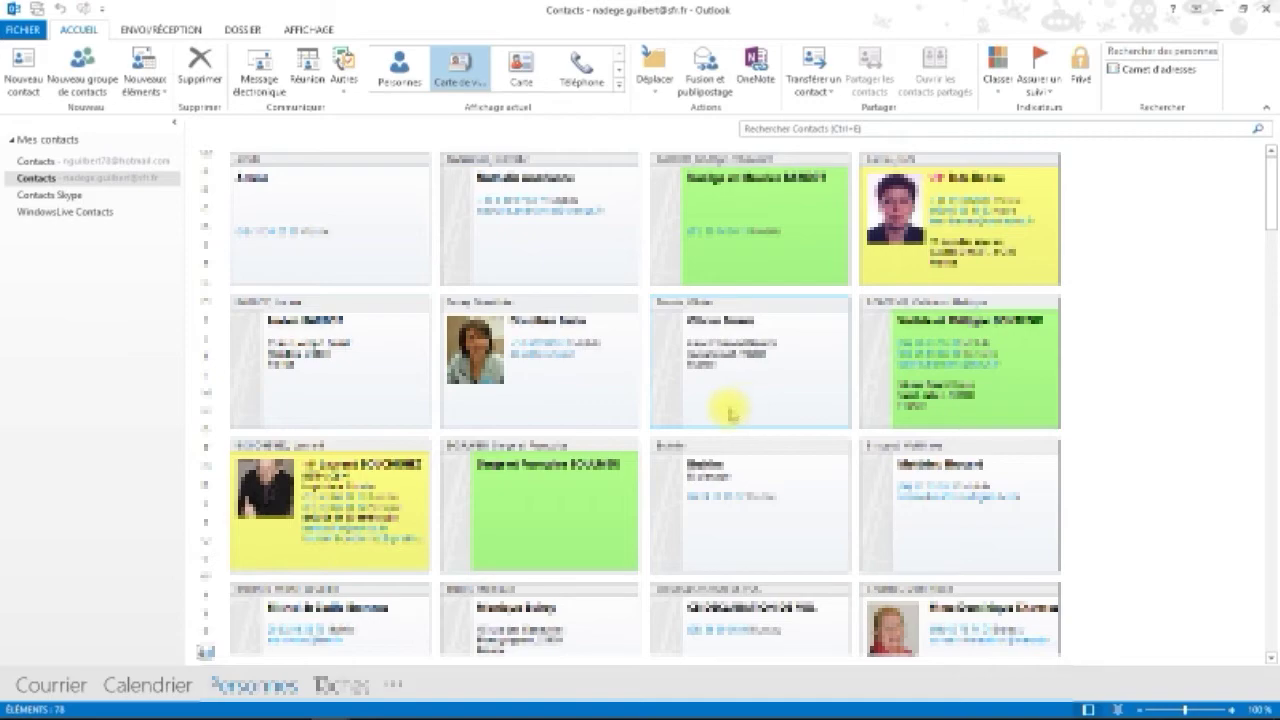
{"action": "scroll", "coordinate": [740, 408], "scroll_direction": "down", "scroll_amount": 10}
{"action": "scroll", "coordinate": [728, 408], "scroll_direction": "down", "scroll_amount": 3}
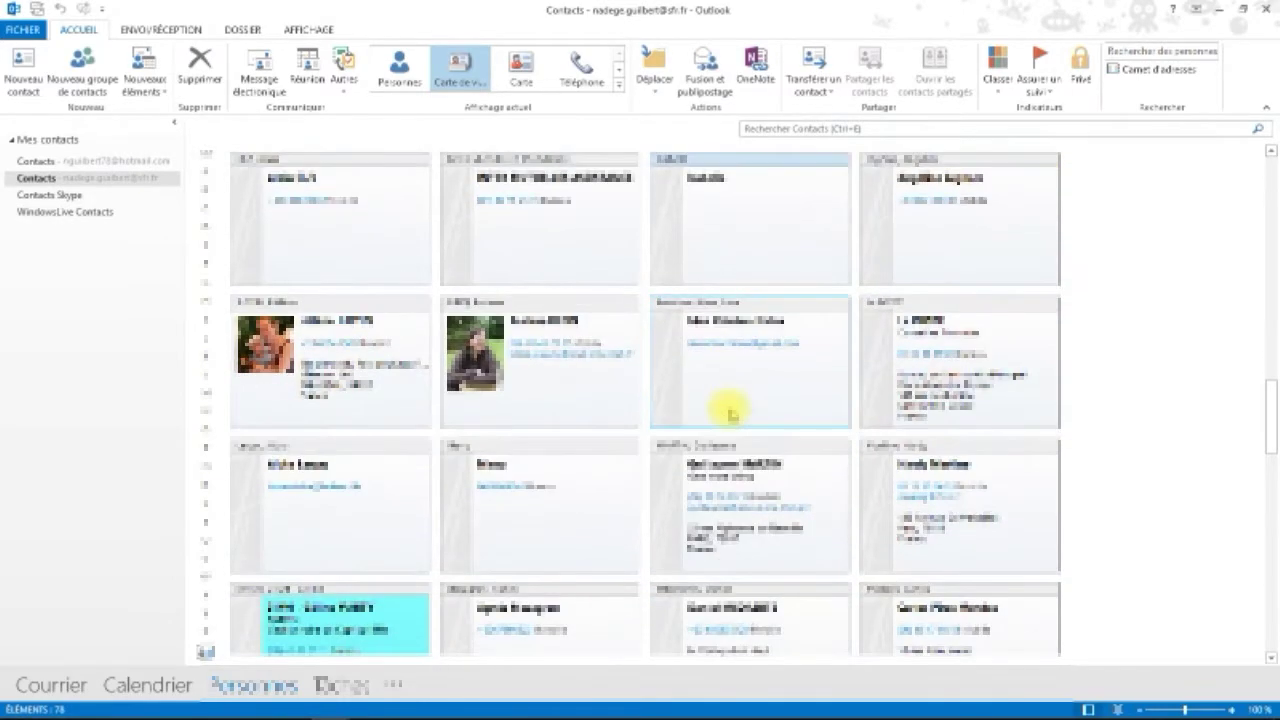
{"action": "scroll", "coordinate": [728, 405], "scroll_direction": "up", "scroll_amount": 2}
{"action": "double_click", "coordinate": [731, 524]}
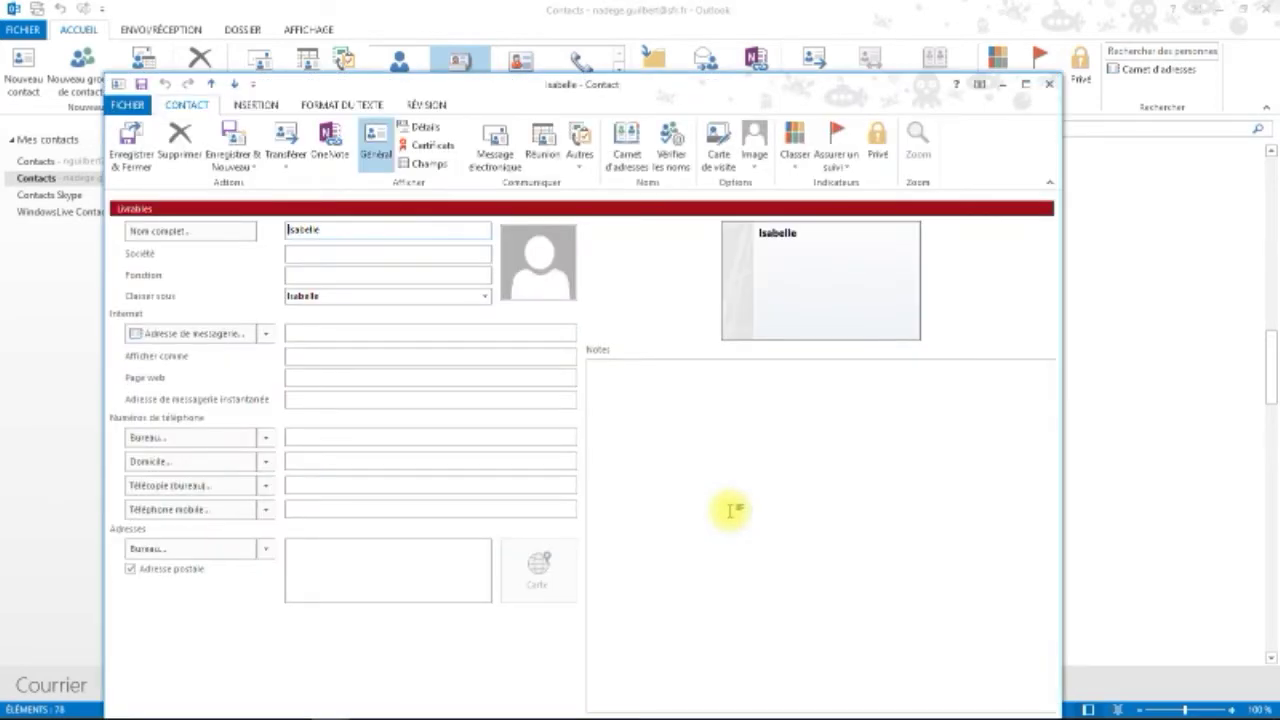
{"action": "left_click", "coordinate": [717, 152]}
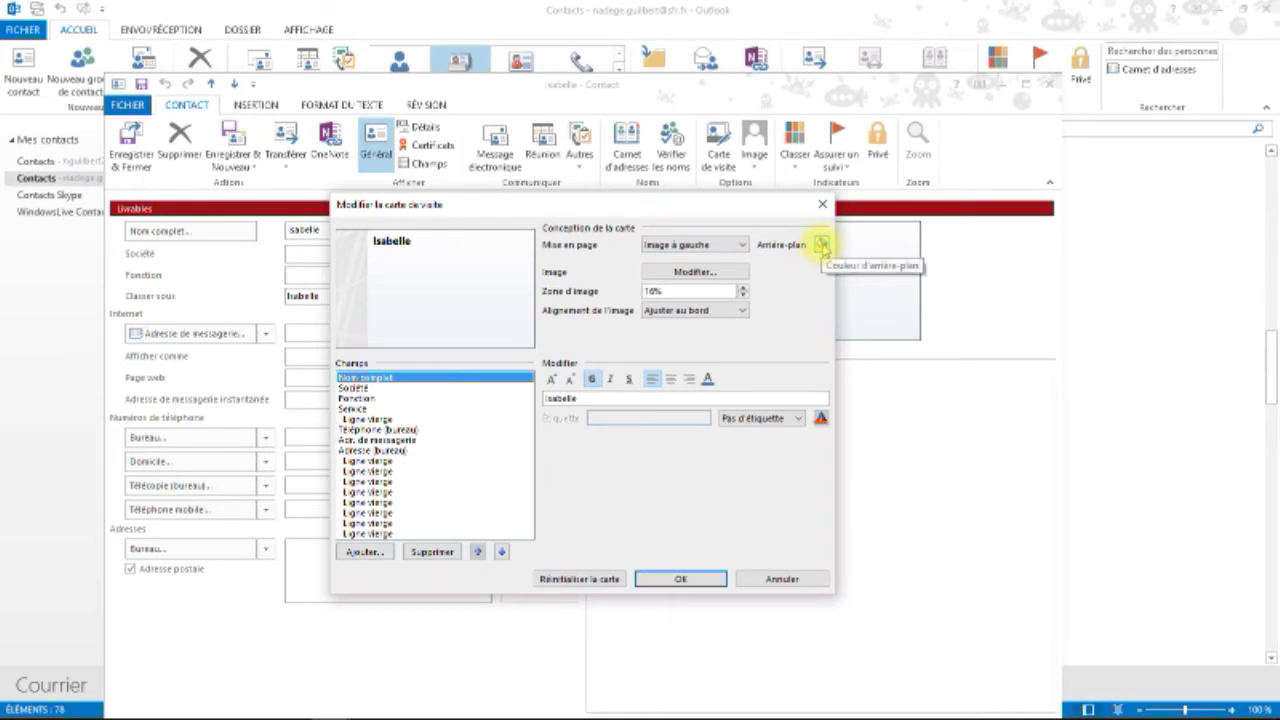
Step: Set the business card background to a custom light pink (red 250, green 197, blue 249), adding it to the custom colours
{"action": "left_click", "coordinate": [821, 244]}
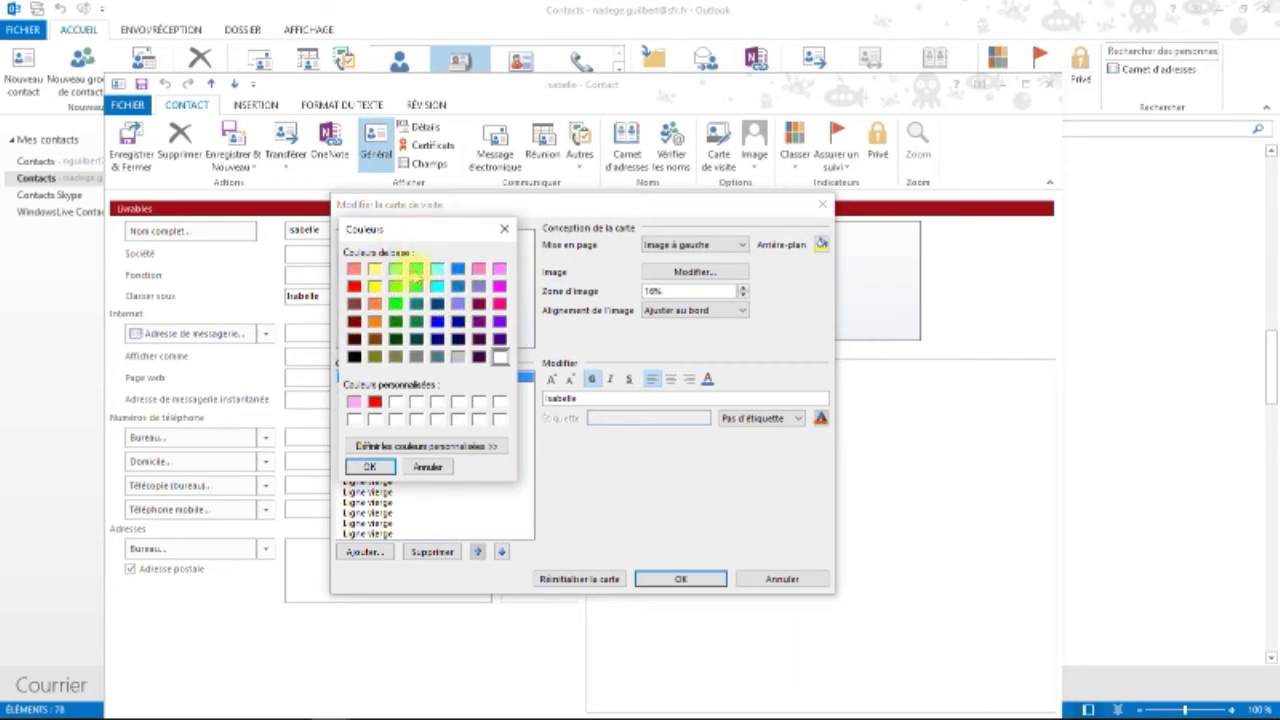
{"action": "left_click", "coordinate": [430, 446]}
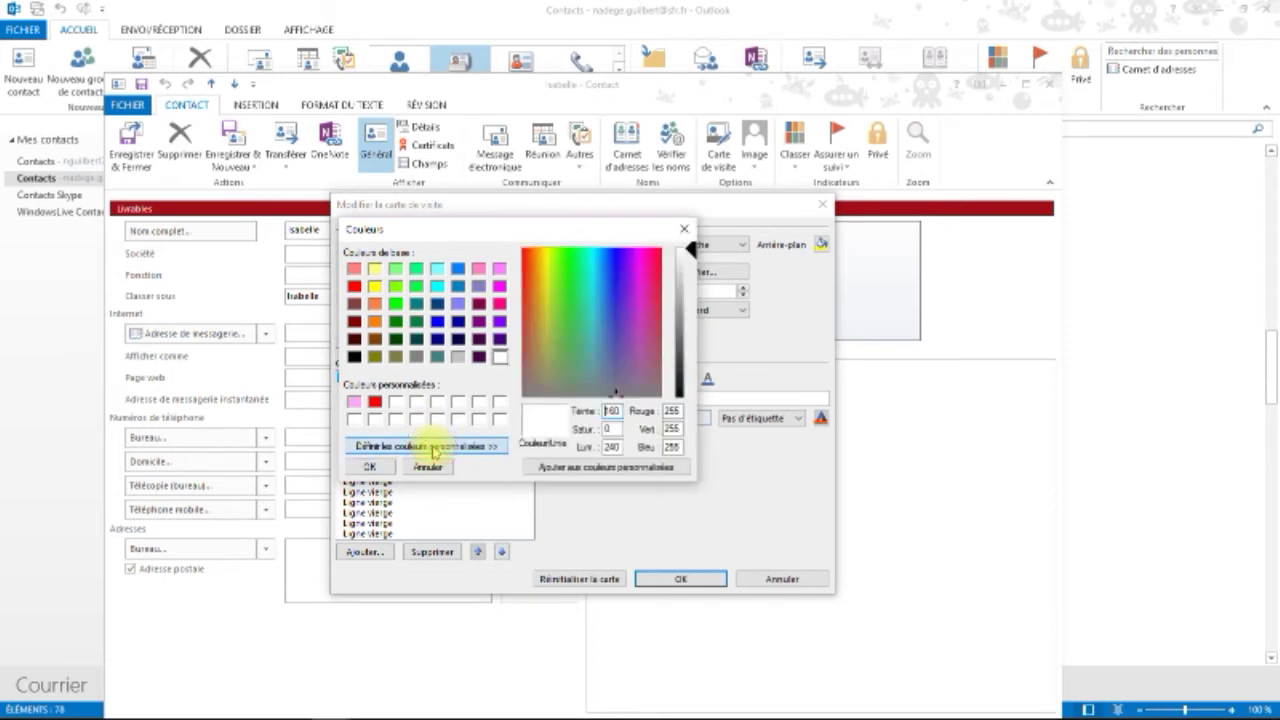
{"action": "left_click", "coordinate": [645, 262]}
{"action": "left_click", "coordinate": [647, 263]}
{"action": "left_click", "coordinate": [640, 275]}
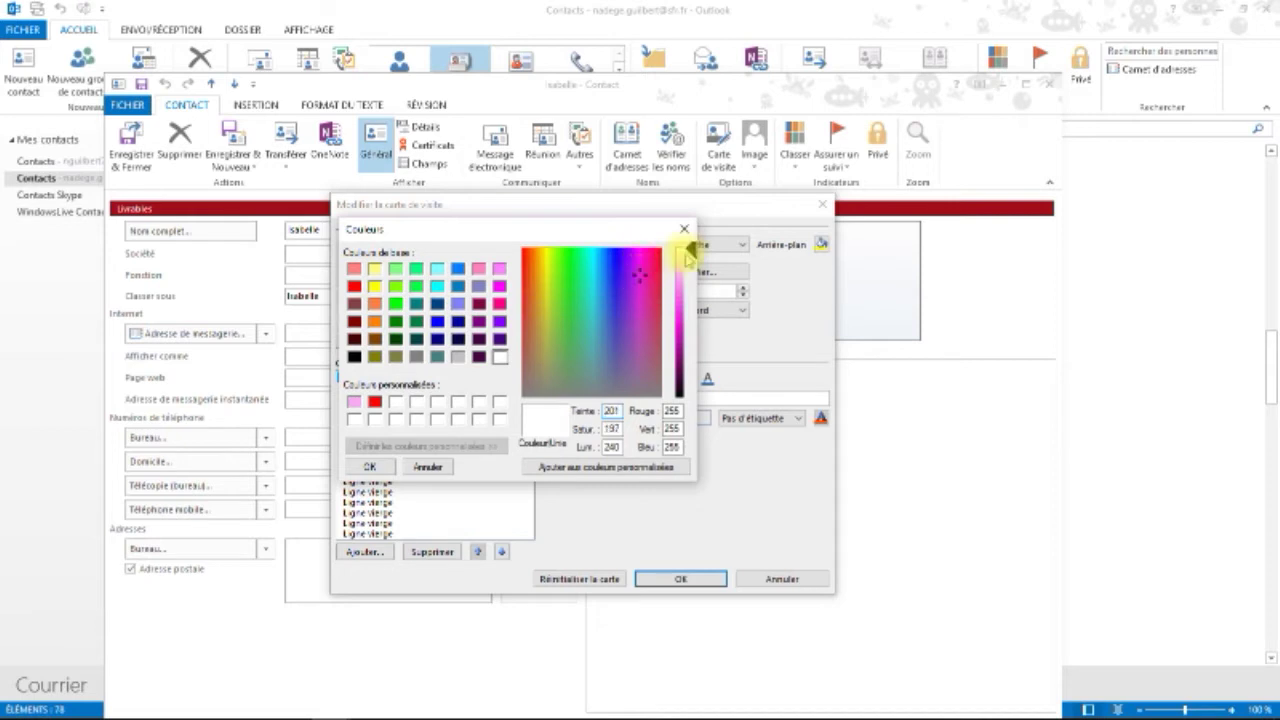
{"action": "left_click_drag", "start_coordinate": [690, 248], "coordinate": [688, 264]}
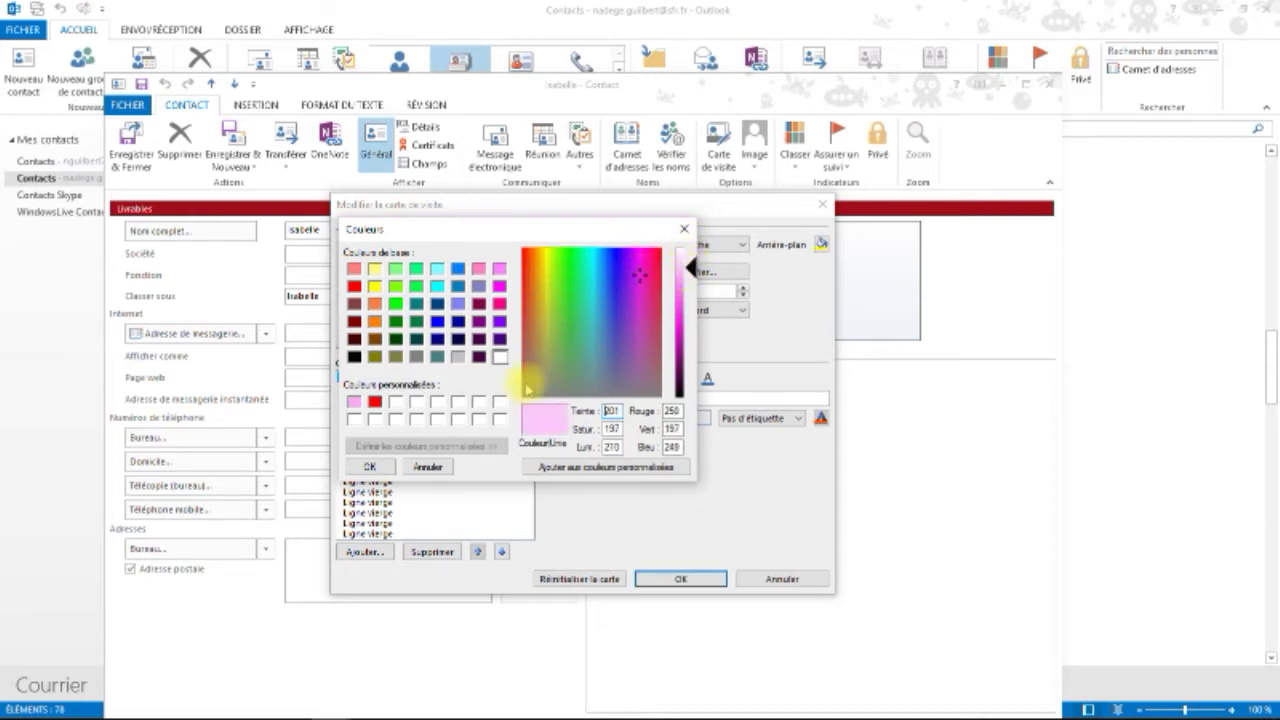
{"action": "left_click", "coordinate": [576, 468]}
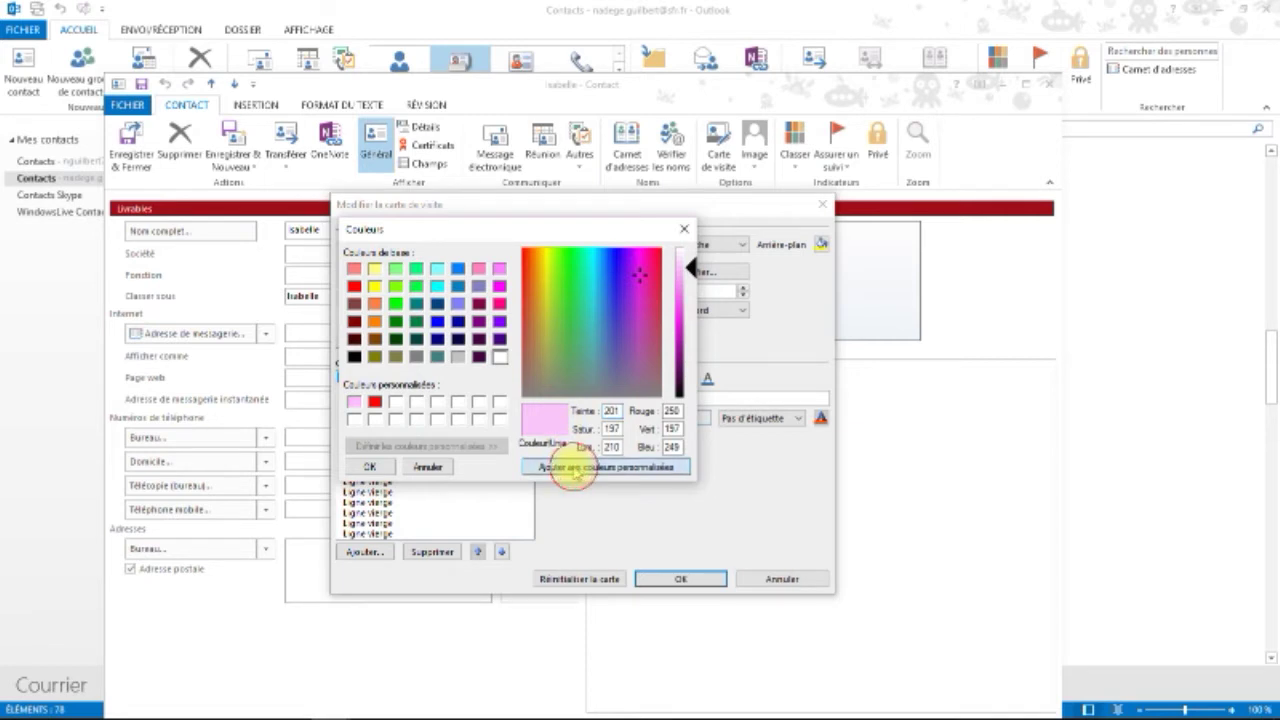
{"action": "left_click", "coordinate": [355, 404]}
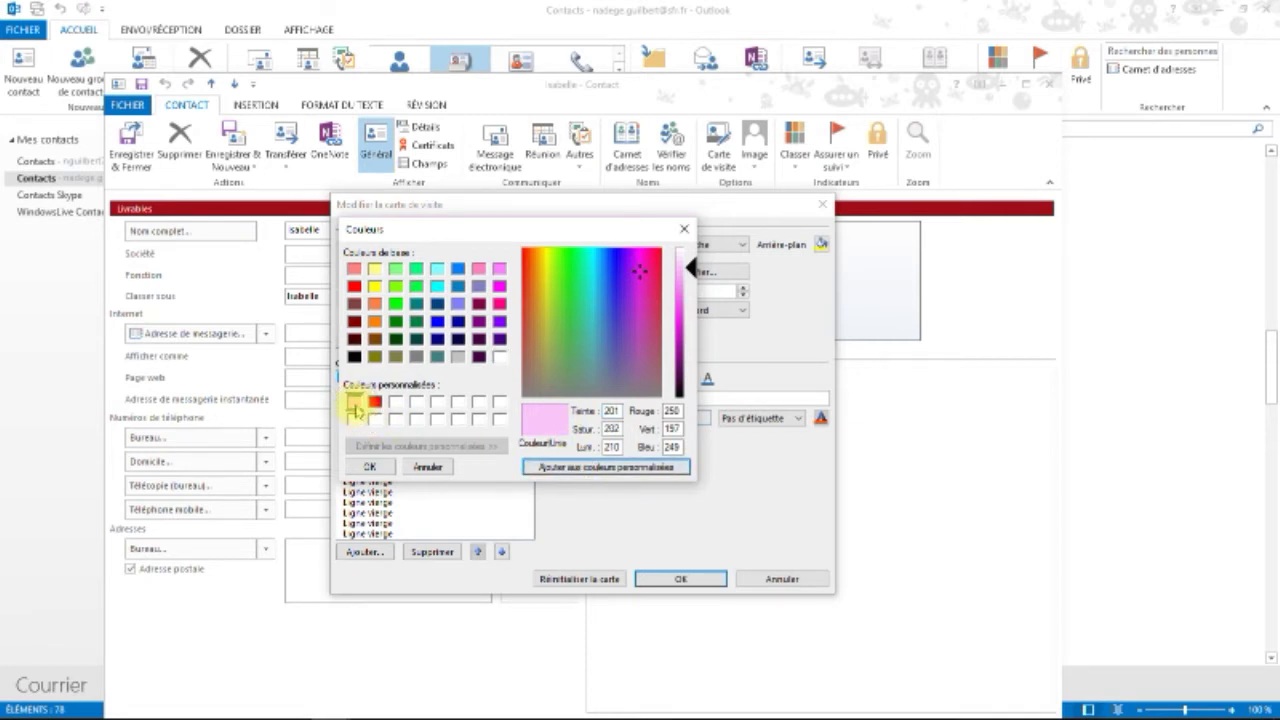
{"action": "left_click", "coordinate": [369, 467]}
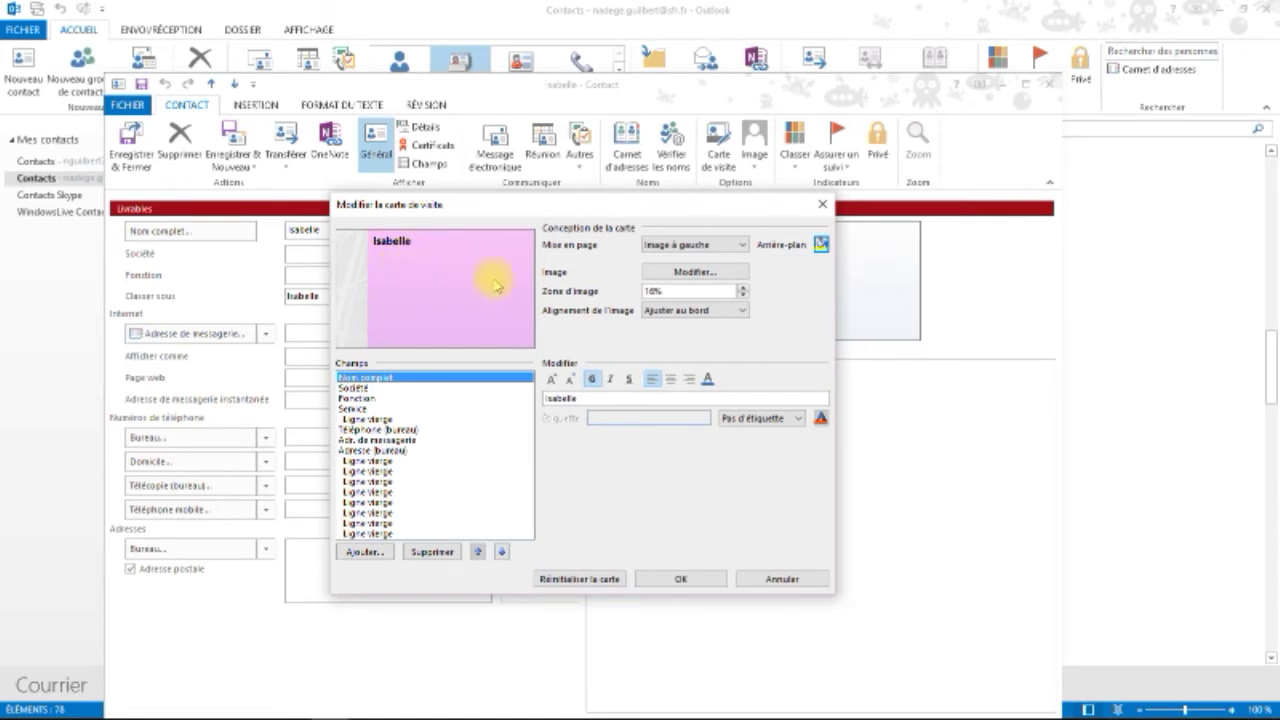
Step: Add the "bravo" image from the Images folder to the card and set its alignment to Centre droite
{"action": "left_click", "coordinate": [700, 272]}
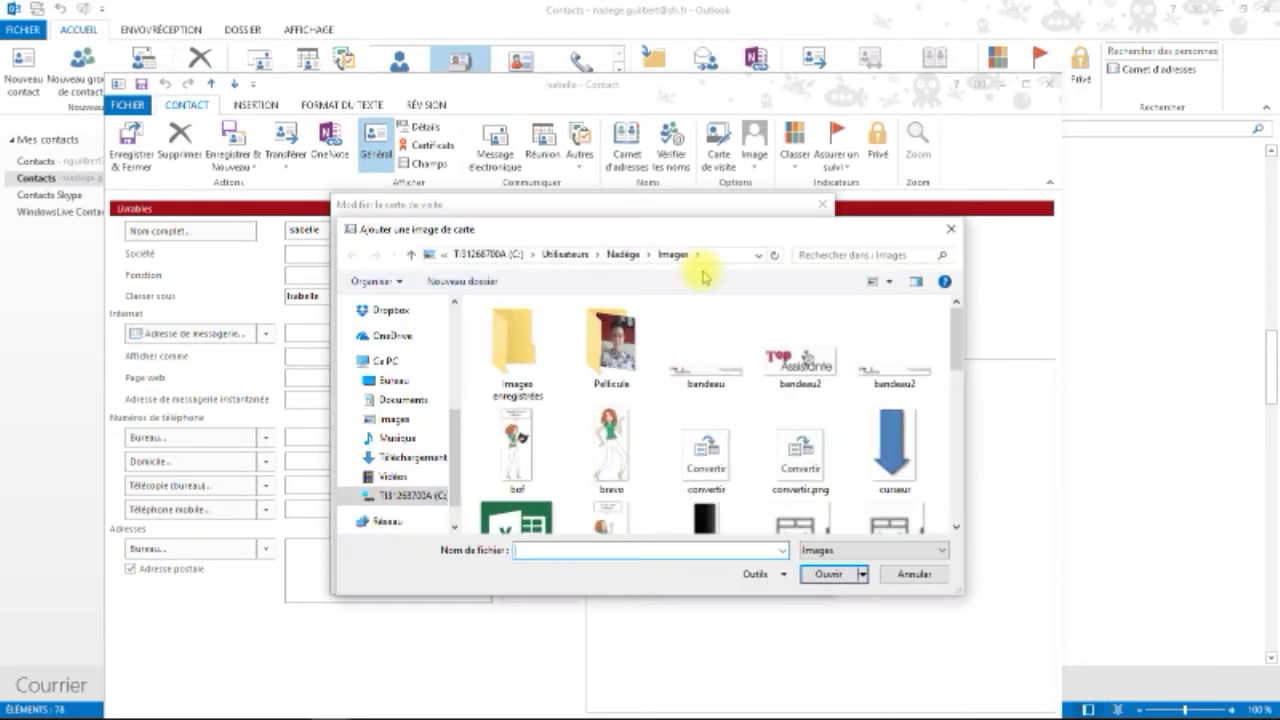
{"action": "double_click", "coordinate": [611, 435]}
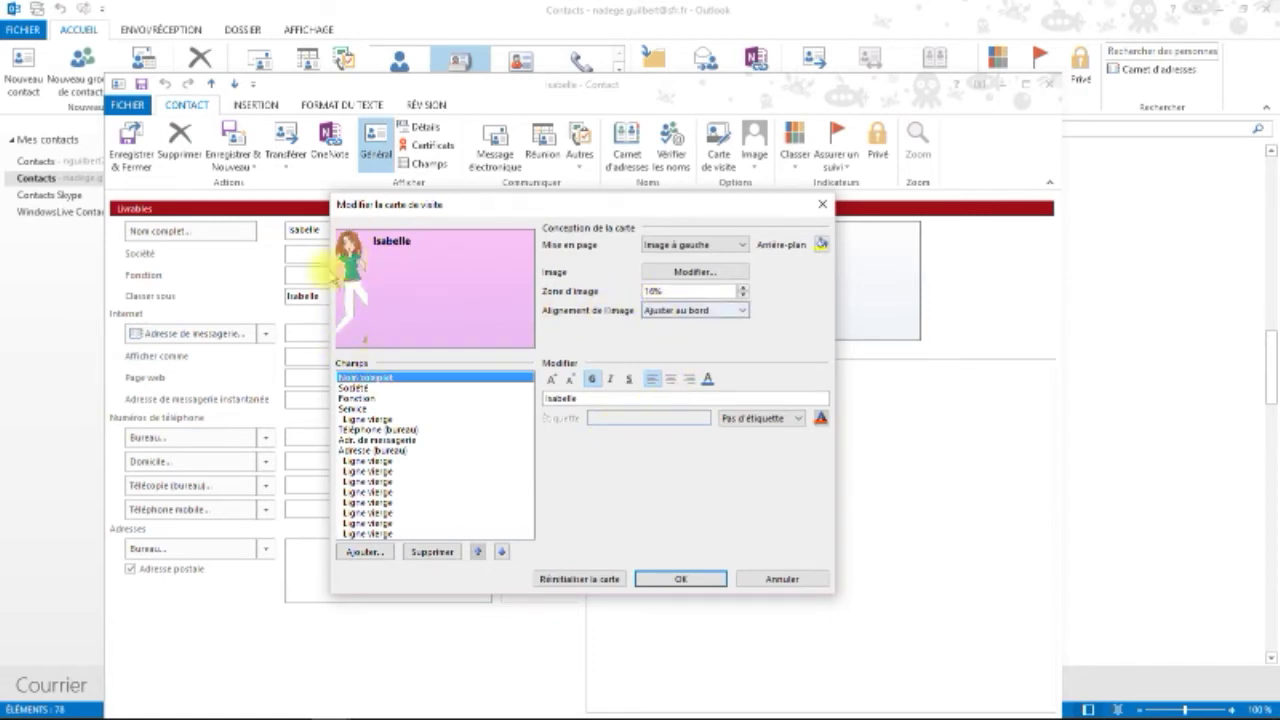
{"action": "left_click", "coordinate": [740, 310]}
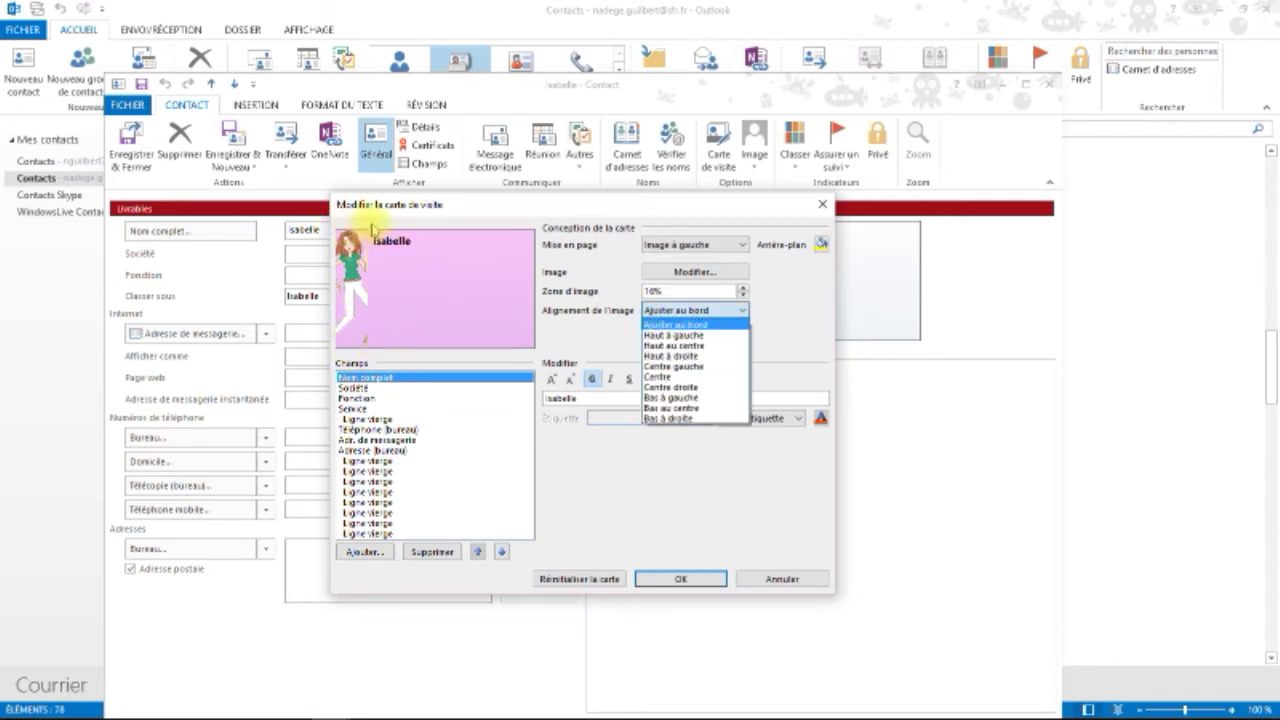
{"action": "left_click", "coordinate": [672, 356]}
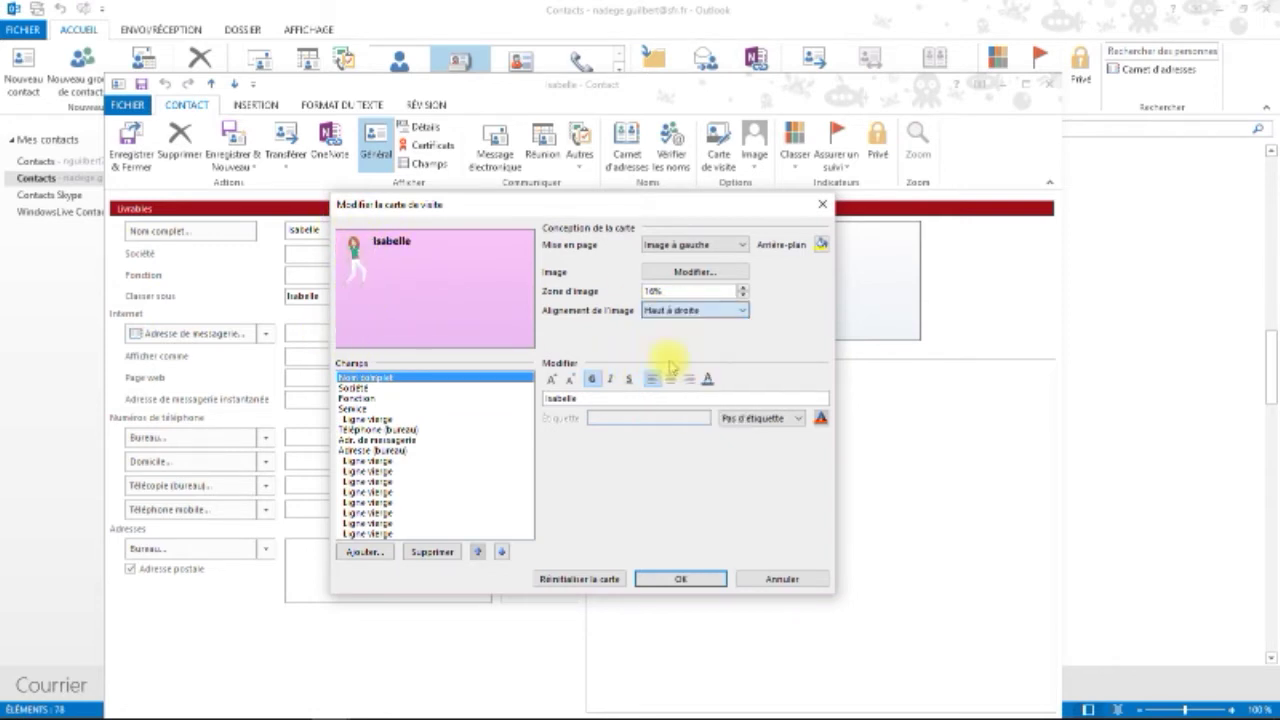
{"action": "left_click", "coordinate": [697, 311]}
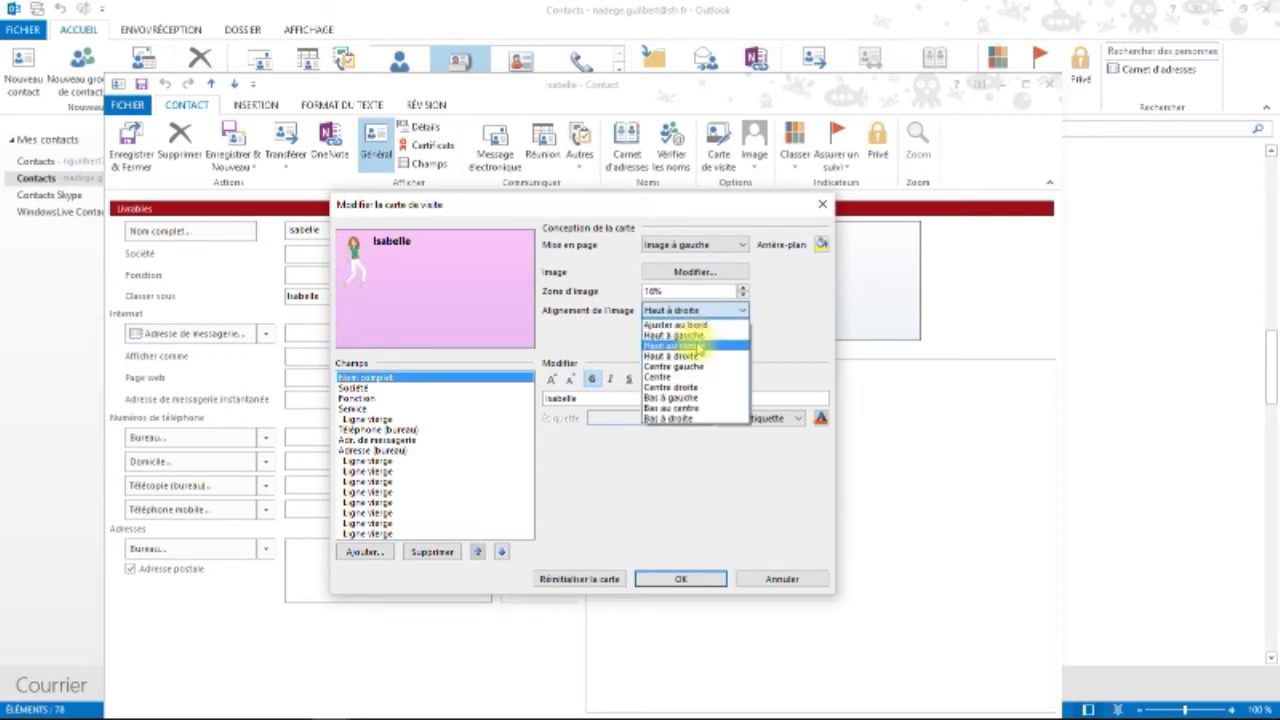
{"action": "left_click", "coordinate": [700, 346]}
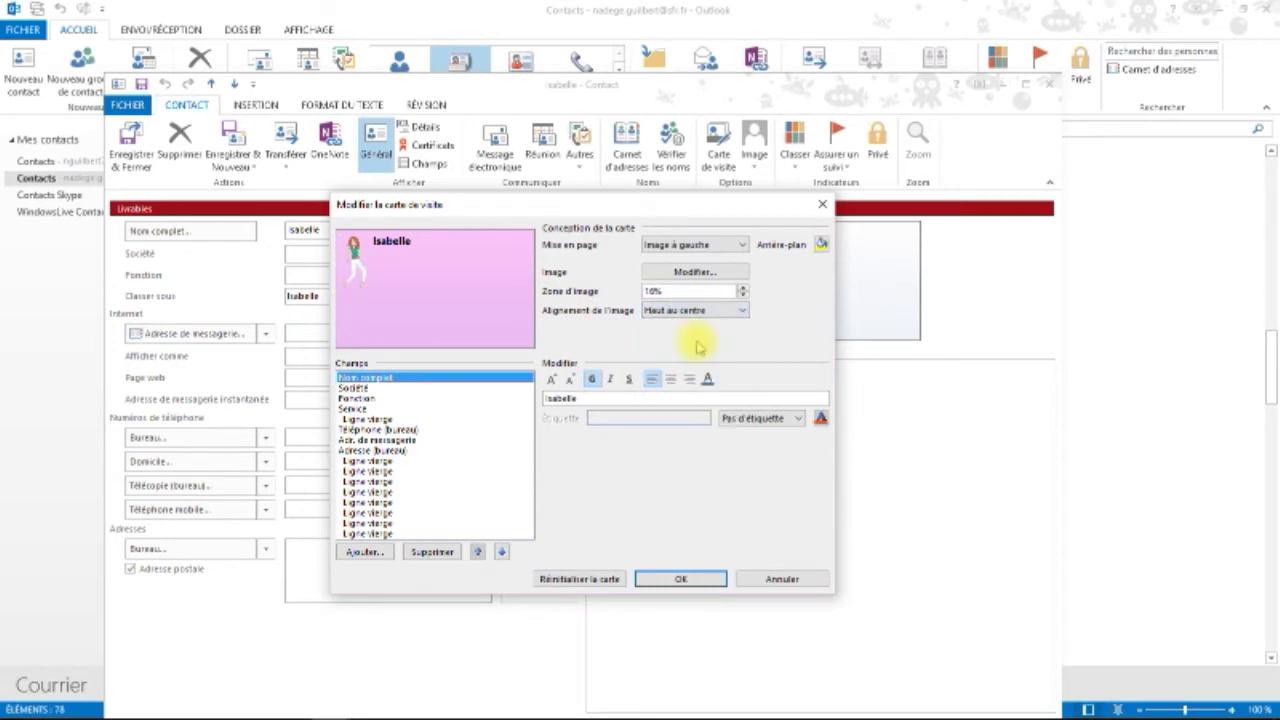
{"action": "left_click", "coordinate": [740, 311]}
{"action": "left_click", "coordinate": [702, 390]}
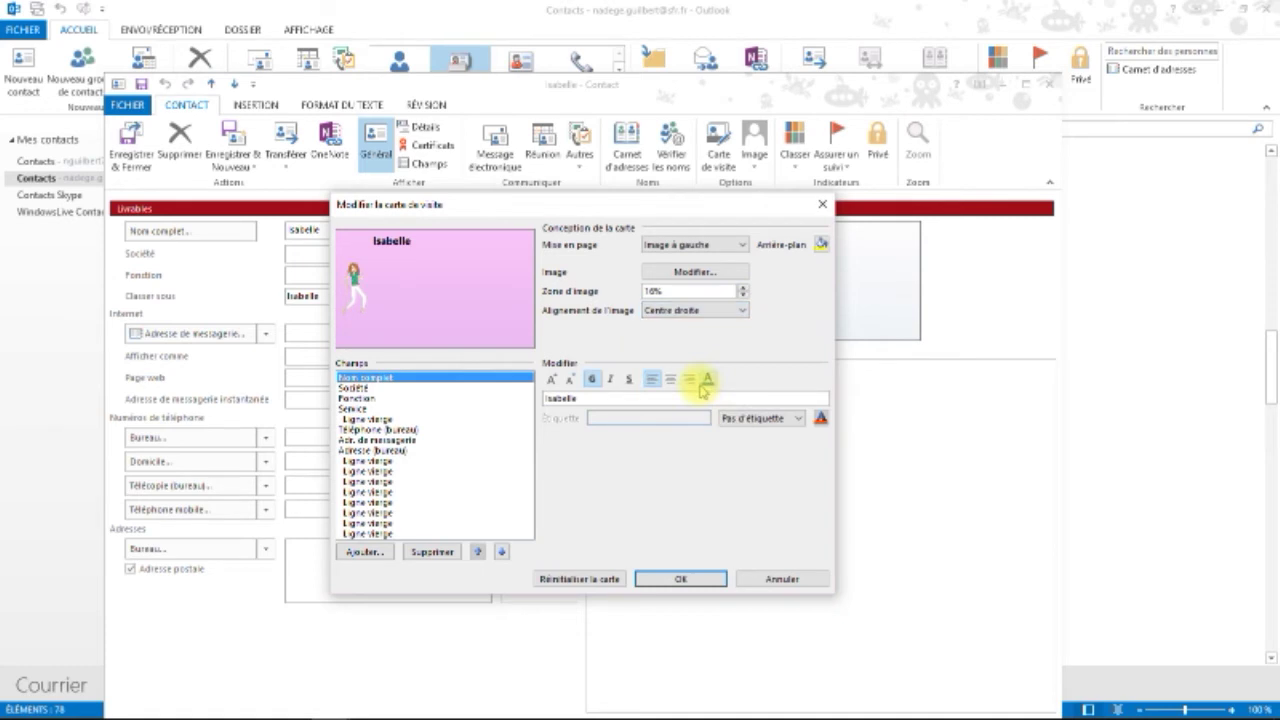
Step: Enlarge the card's image area to 27%
{"action": "left_click", "coordinate": [743, 289]}
{"action": "left_click", "coordinate": [743, 289]}
{"action": "left_click", "coordinate": [743, 289]}
{"action": "left_click", "coordinate": [743, 289]}
{"action": "left_click", "coordinate": [743, 289]}
{"action": "left_click", "coordinate": [743, 289]}
{"action": "left_click", "coordinate": [743, 289]}
{"action": "left_click", "coordinate": [743, 289]}
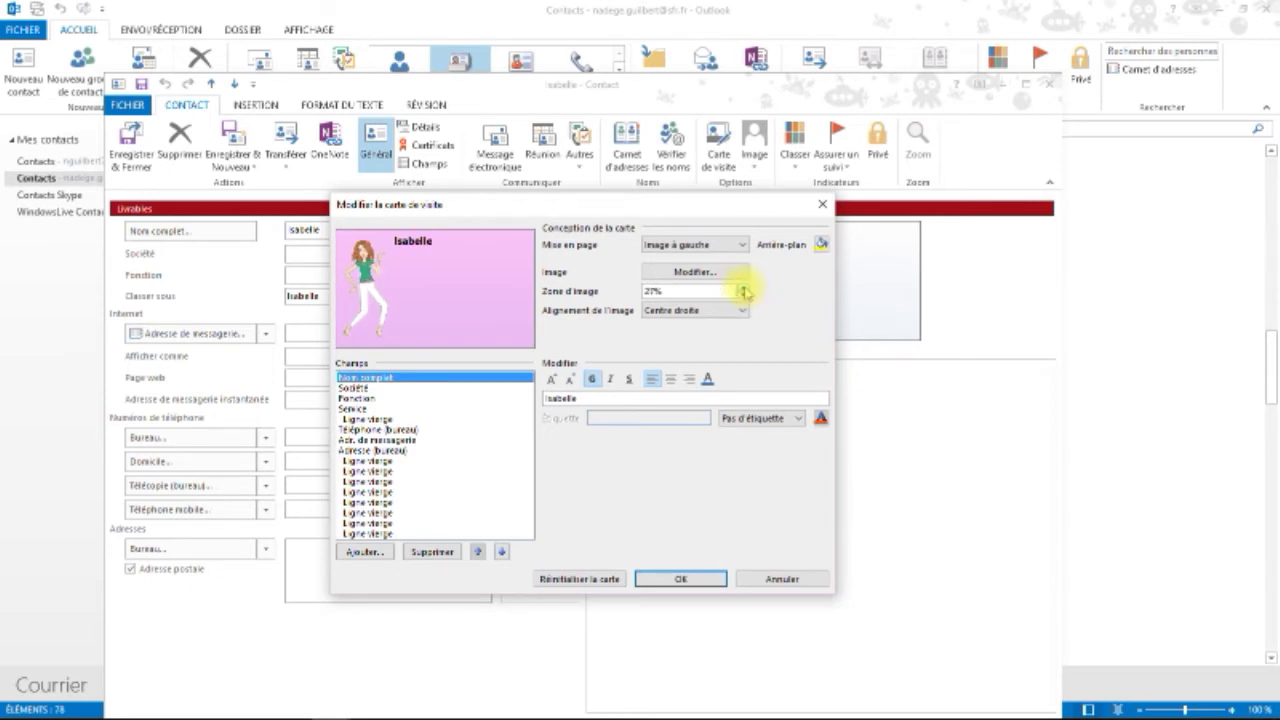
Step: Try the Image à droite, Image en haut and Texte uniquement card layouts, and settle on Image d'arrière-plan
{"action": "left_click", "coordinate": [676, 245]}
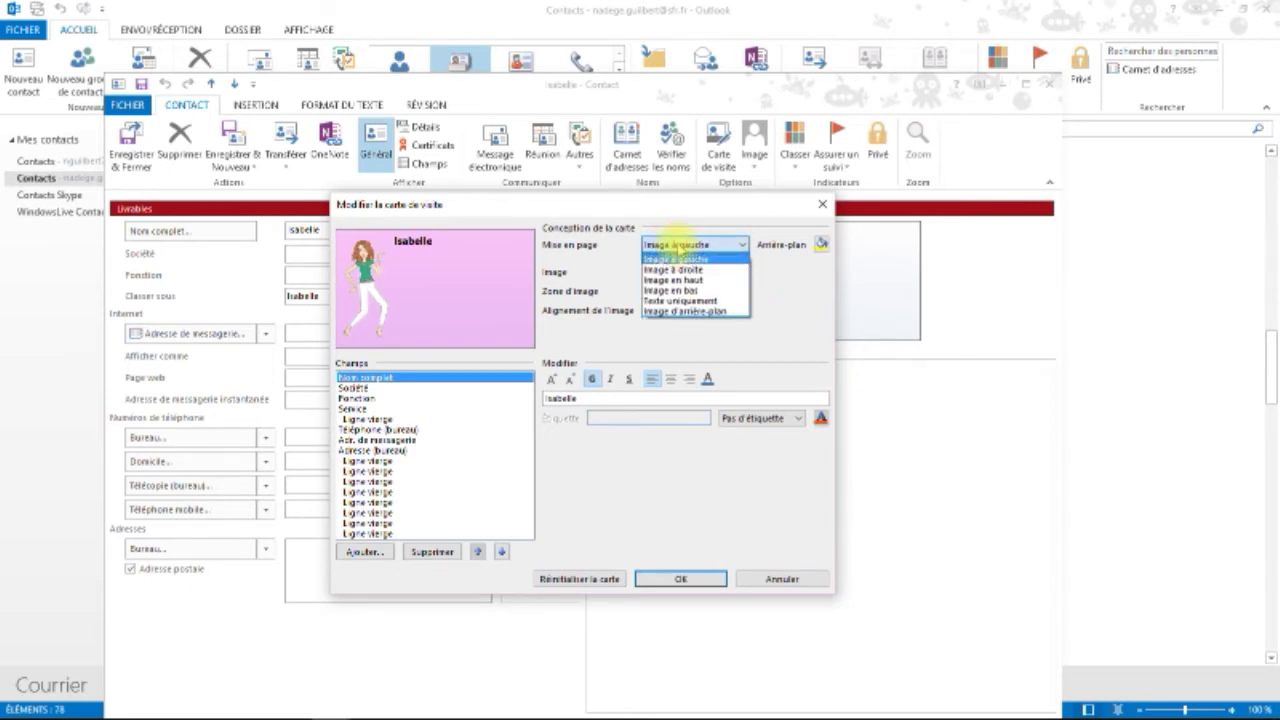
{"action": "left_click", "coordinate": [681, 269]}
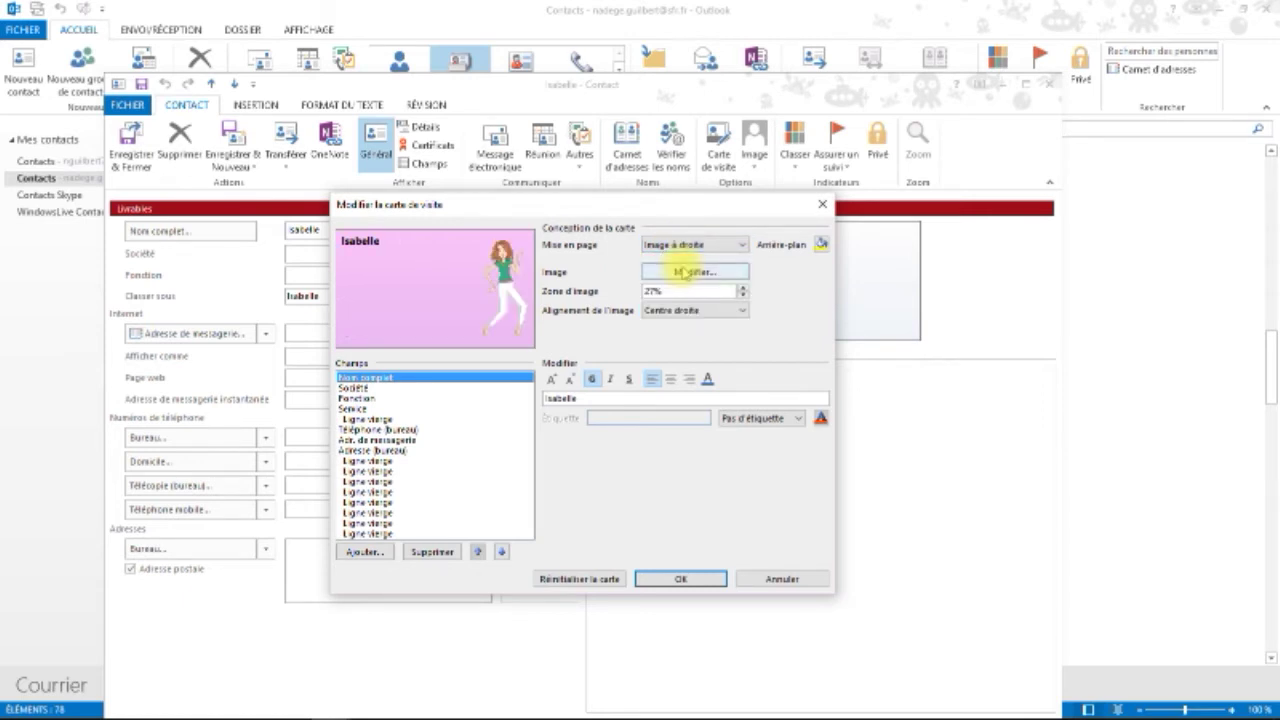
{"action": "left_click", "coordinate": [694, 245]}
{"action": "left_click", "coordinate": [690, 283]}
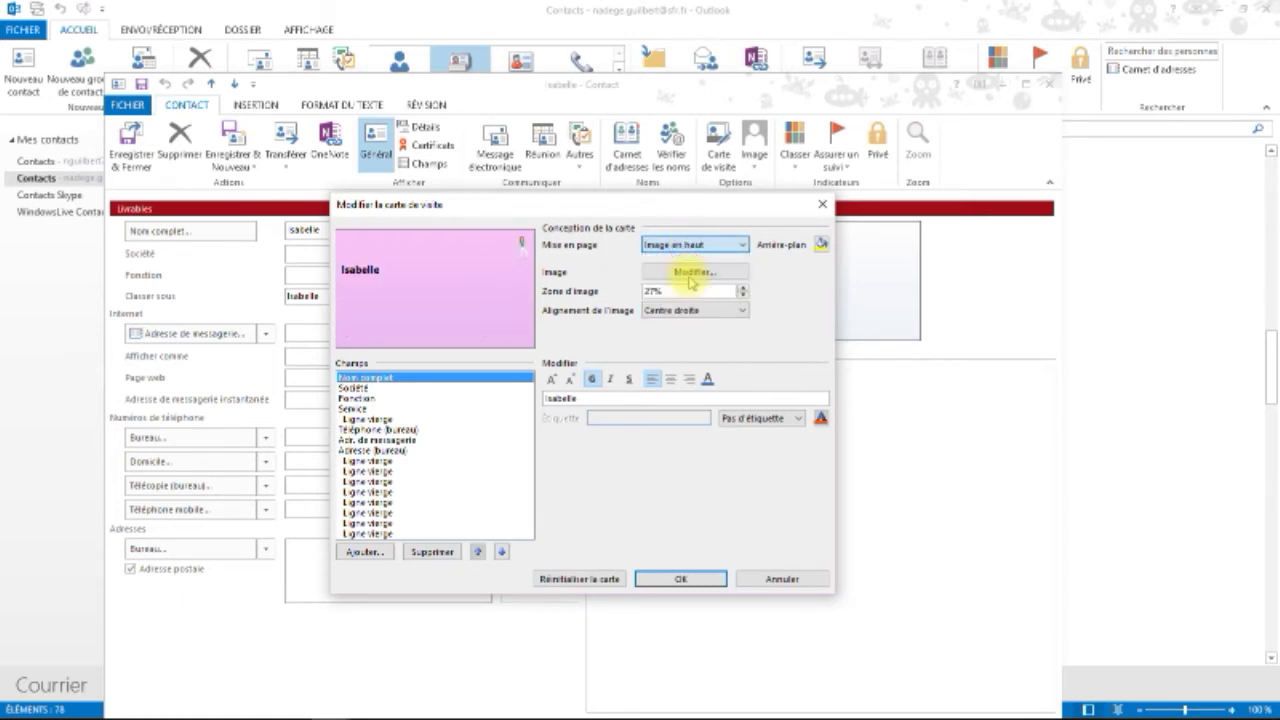
{"action": "left_click", "coordinate": [702, 246]}
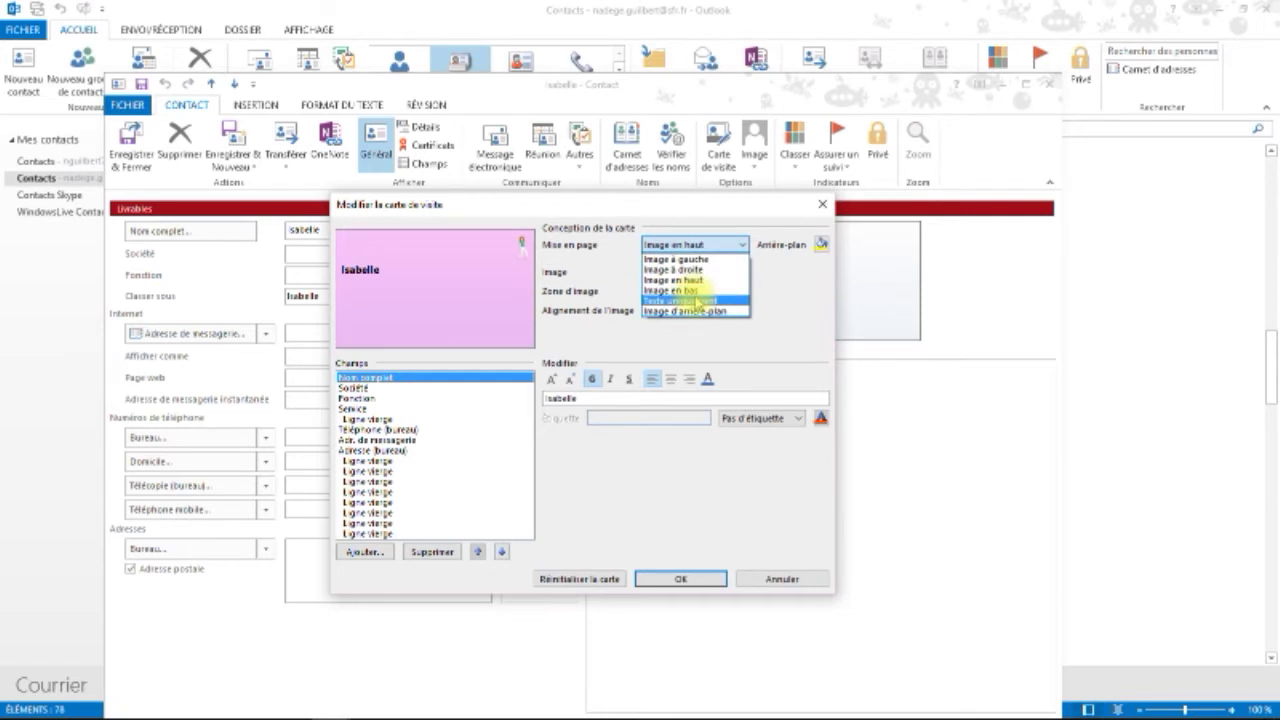
{"action": "left_click", "coordinate": [699, 312]}
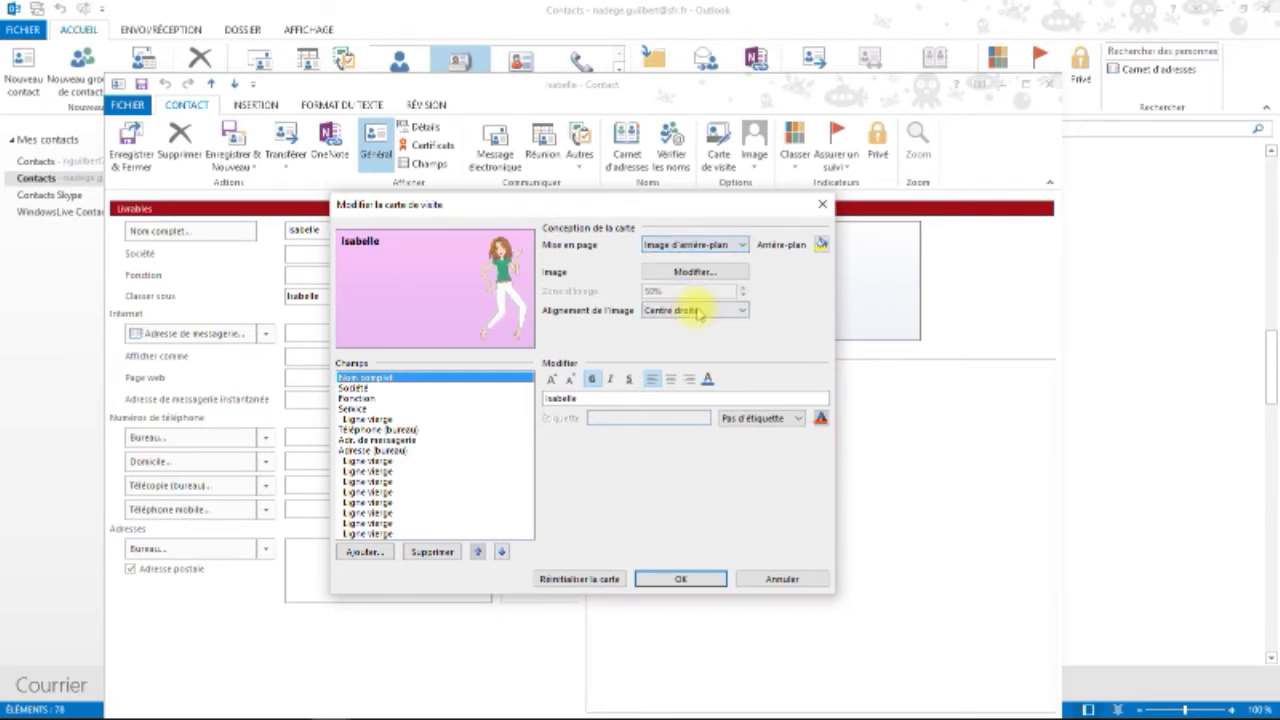
{"action": "left_click", "coordinate": [687, 246]}
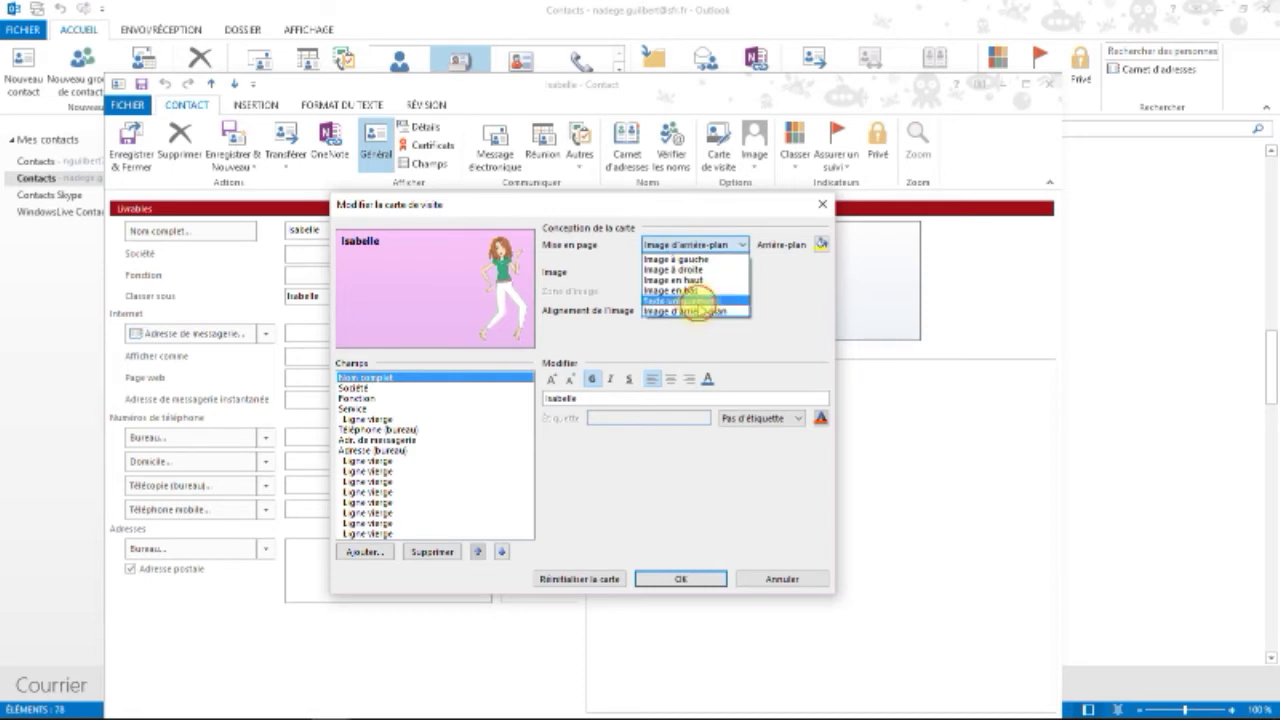
{"action": "left_click", "coordinate": [684, 301]}
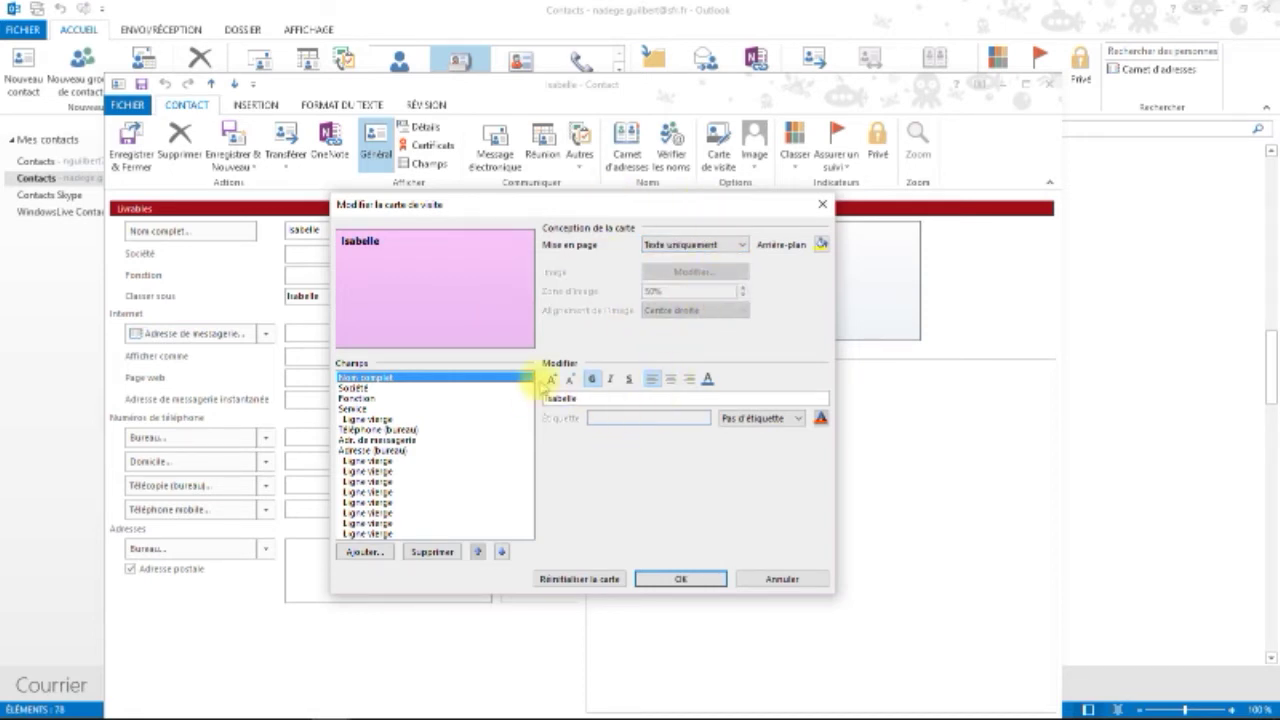
{"action": "left_click", "coordinate": [695, 245]}
{"action": "left_click", "coordinate": [672, 293]}
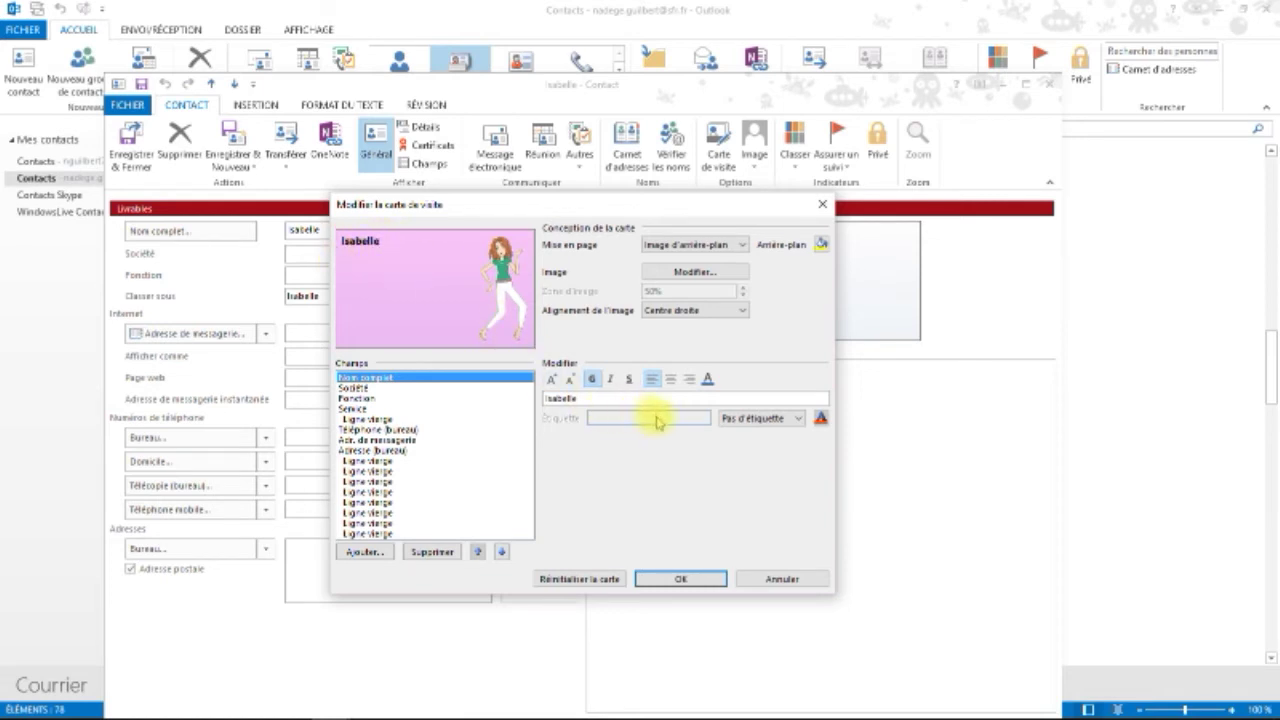
Step: Place a label before the full name on the business card, aligned Gauche, with the text "FOURNISSEUR -"
{"action": "left_click", "coordinate": [762, 418]}
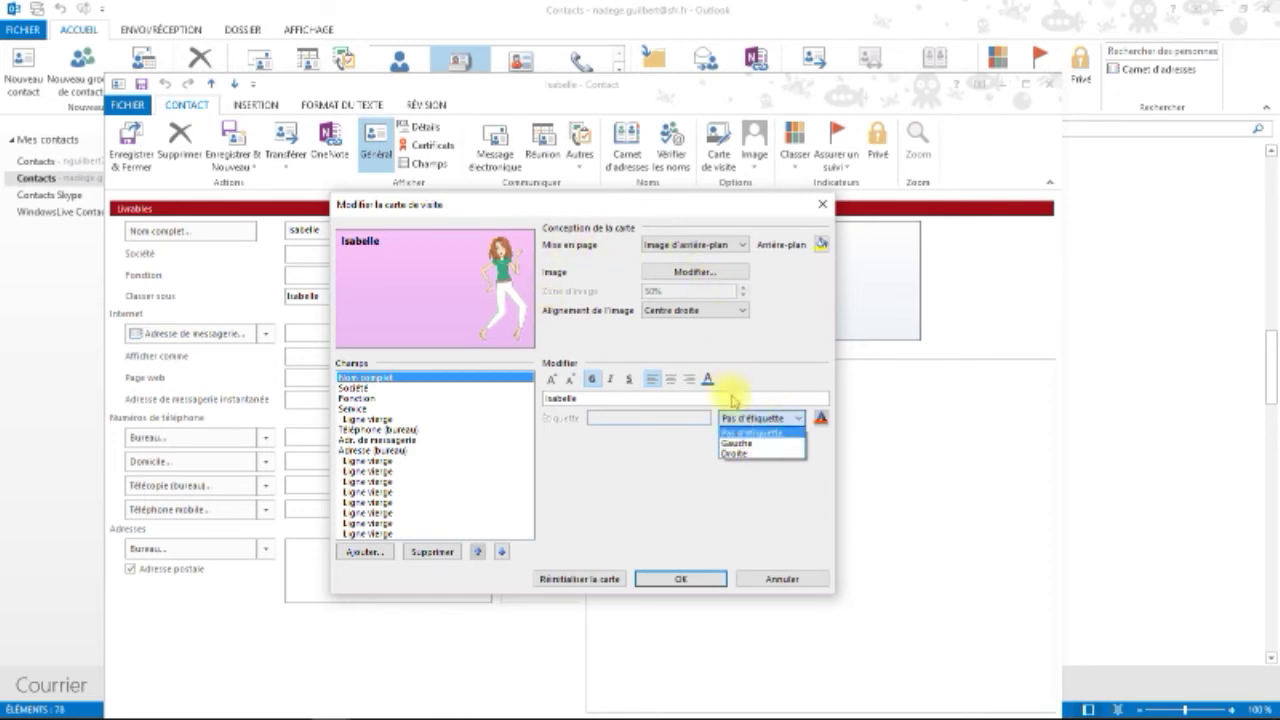
{"action": "left_click", "coordinate": [737, 443]}
{"action": "left_click", "coordinate": [655, 417]}
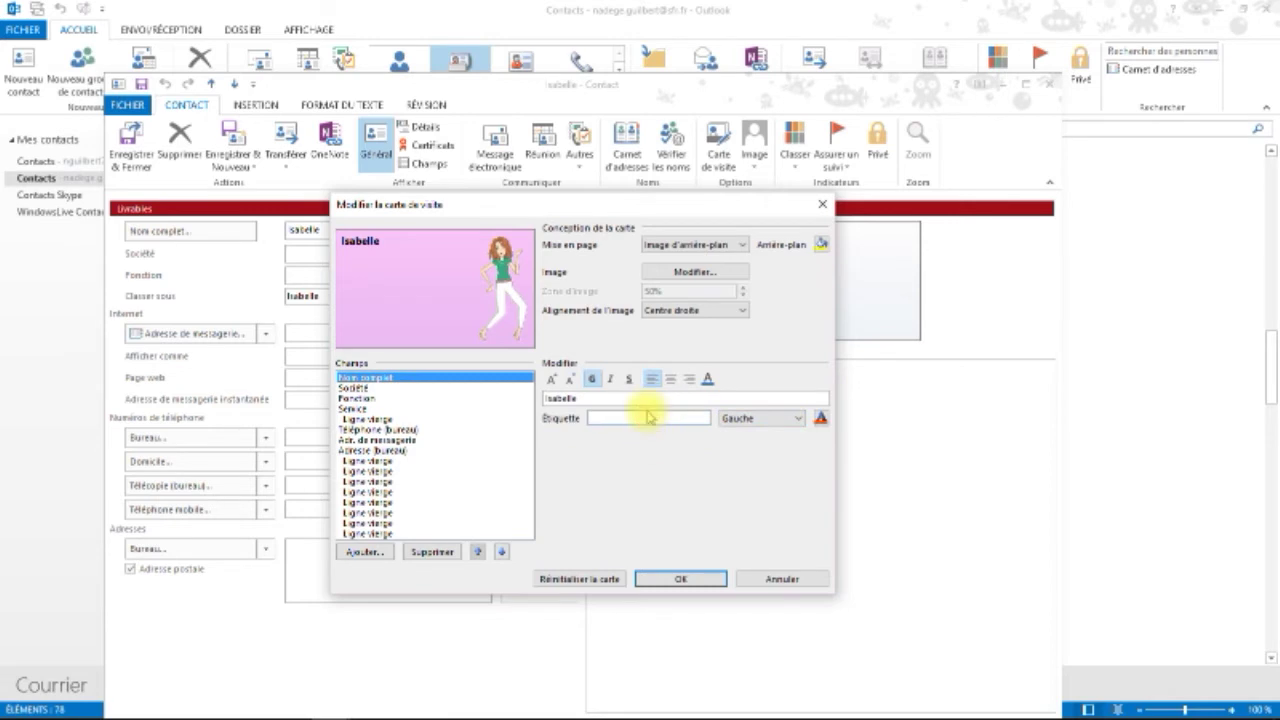
{"action": "type", "text": "F"}
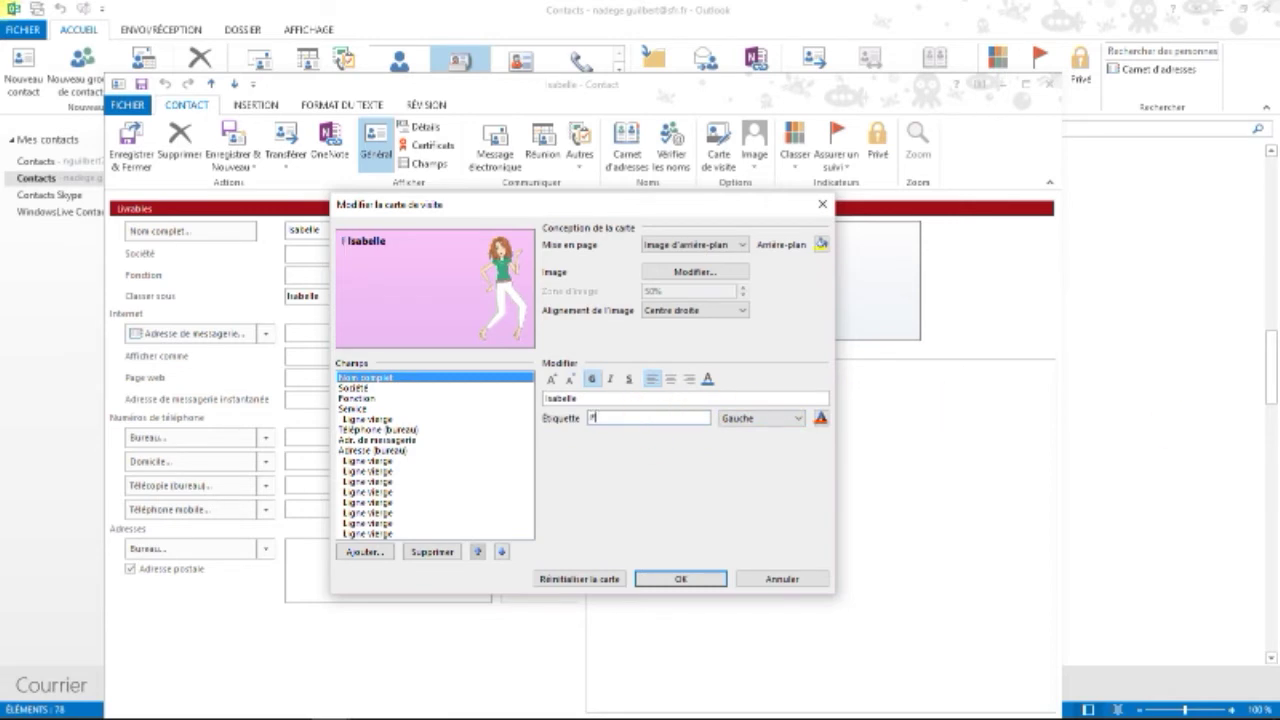
{"action": "type", "text": "OURNISSEUR"}
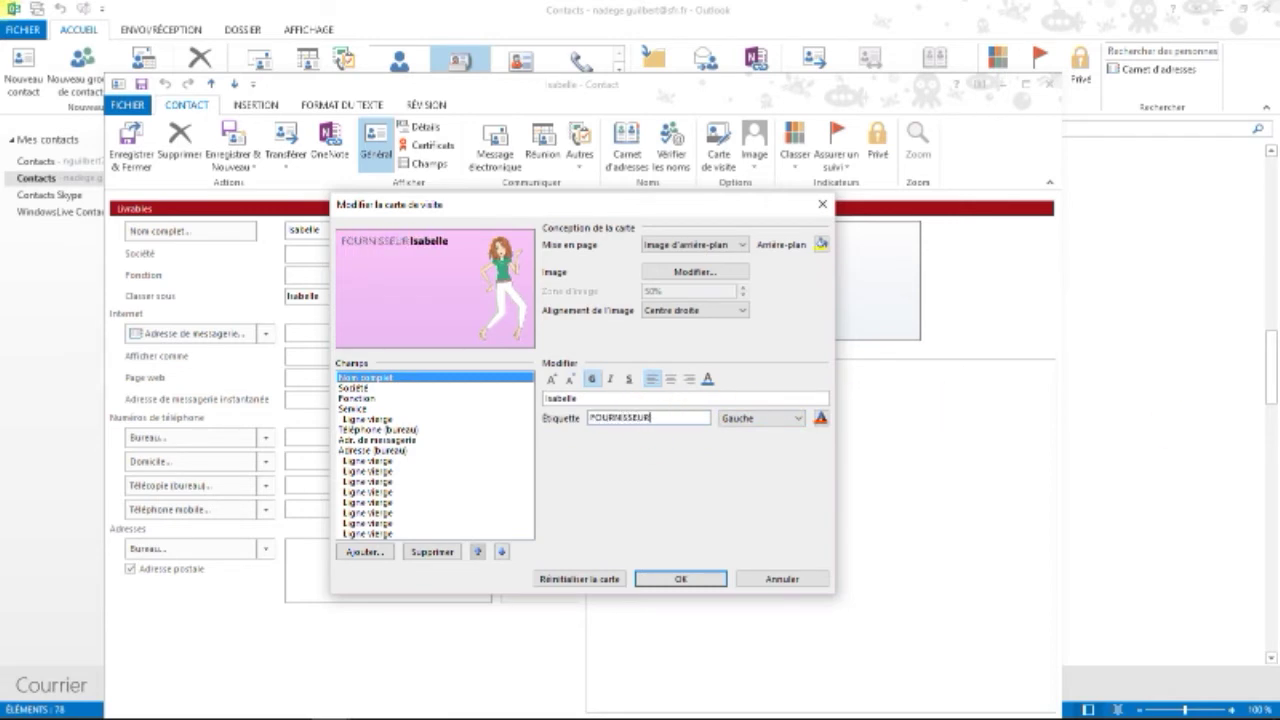
{"action": "type", "text": " -"}
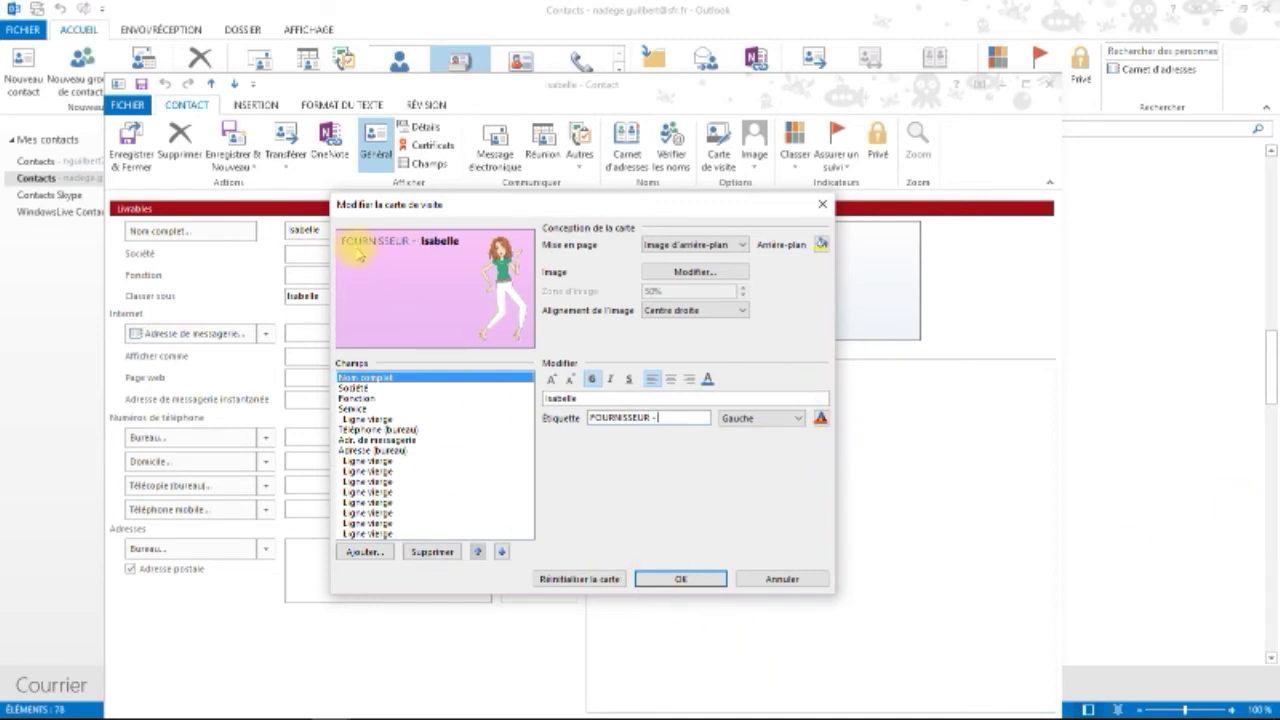
Step: Try dark burgundy as the colour of the "FOURNISSEUR -" label and settle on blue
{"action": "left_click", "coordinate": [821, 421]}
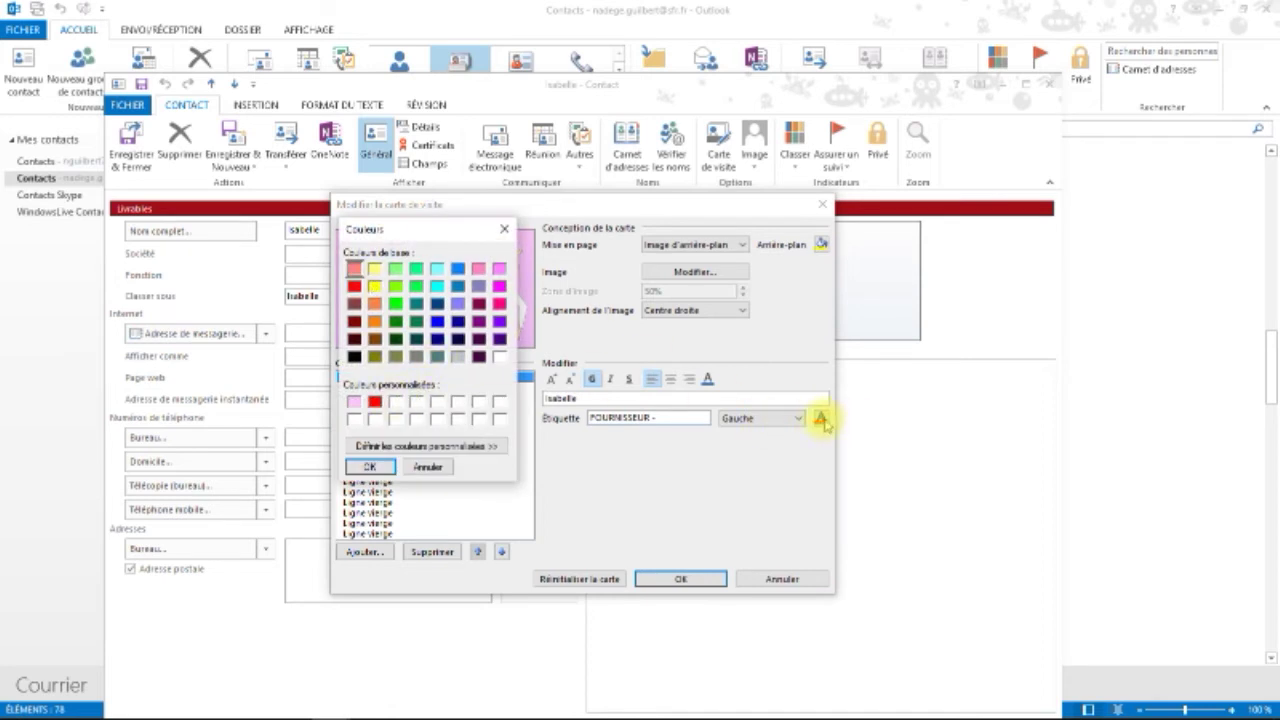
{"action": "left_click", "coordinate": [370, 467]}
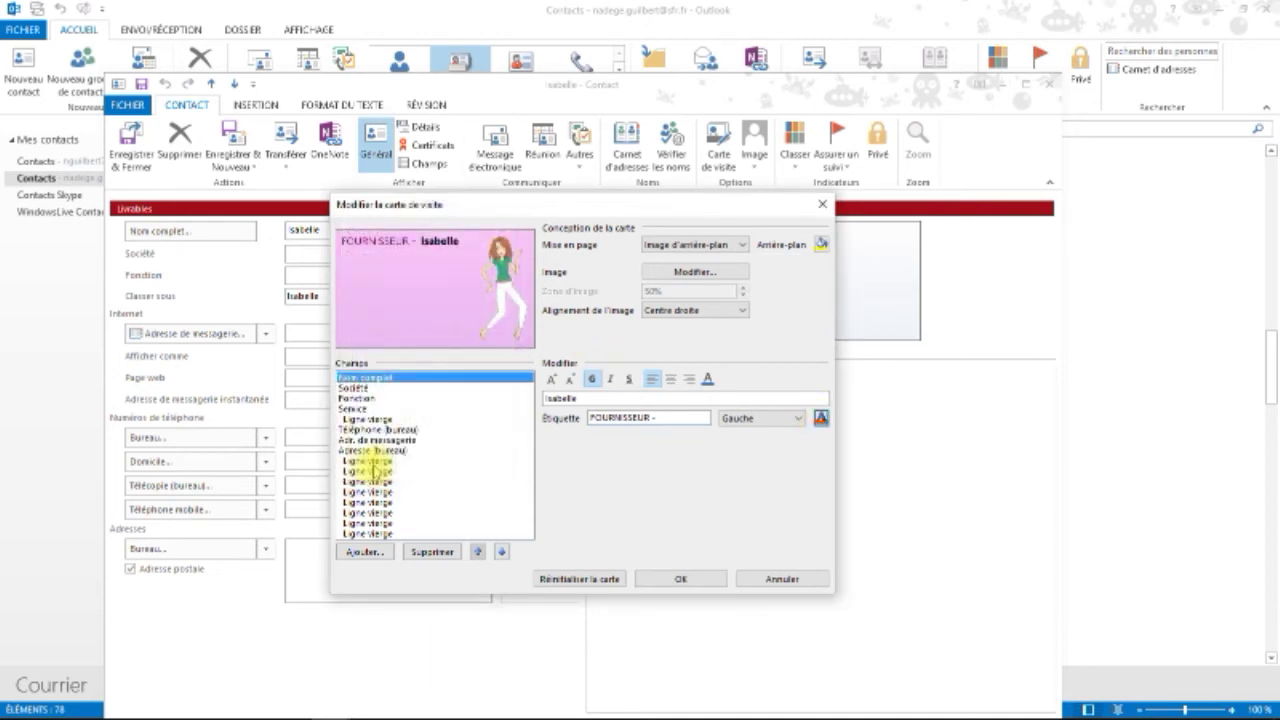
{"action": "left_click", "coordinate": [821, 418]}
{"action": "left_click", "coordinate": [437, 321]}
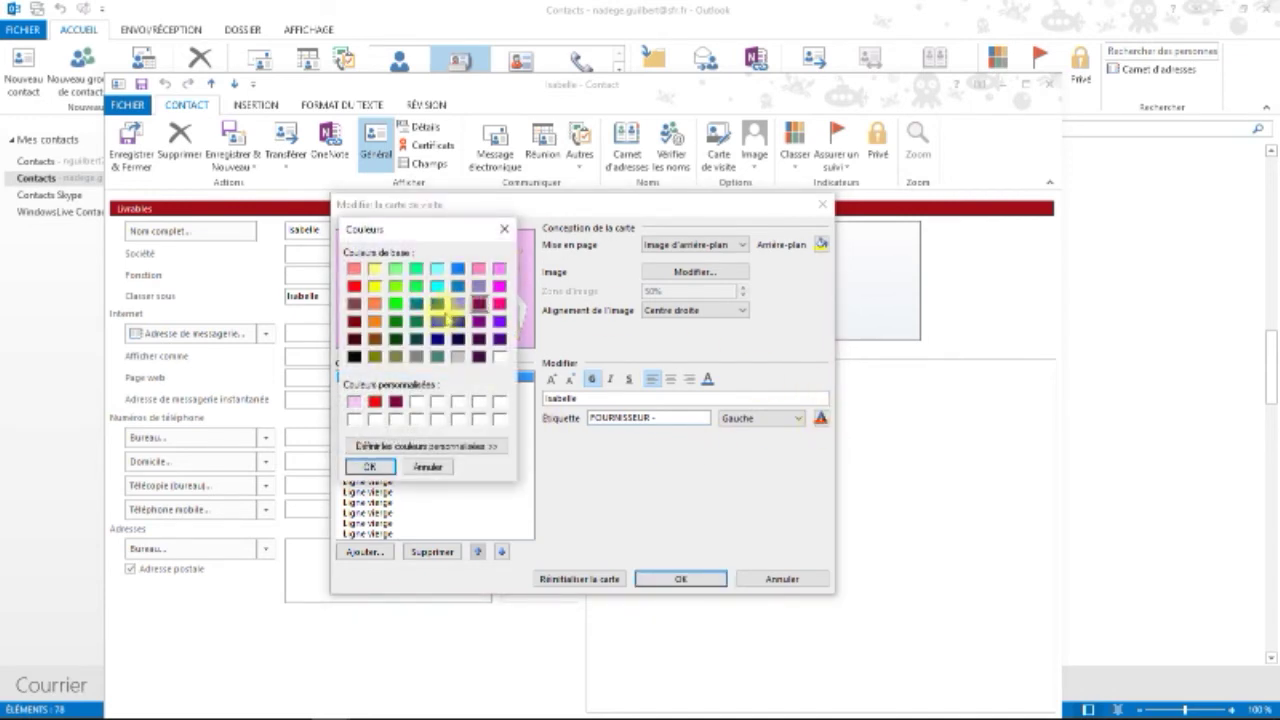
{"action": "left_click", "coordinate": [392, 467]}
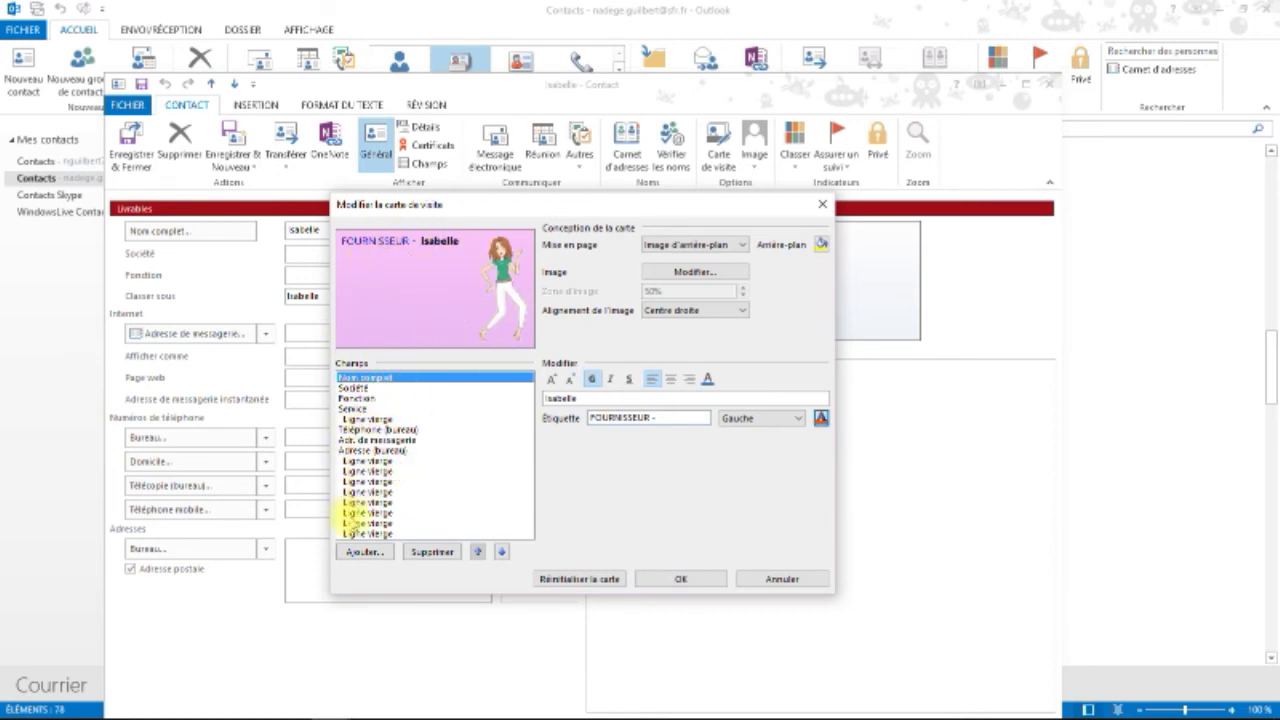
Step: Apply the business card changes, and save and close the contact
{"action": "left_click", "coordinate": [356, 502]}
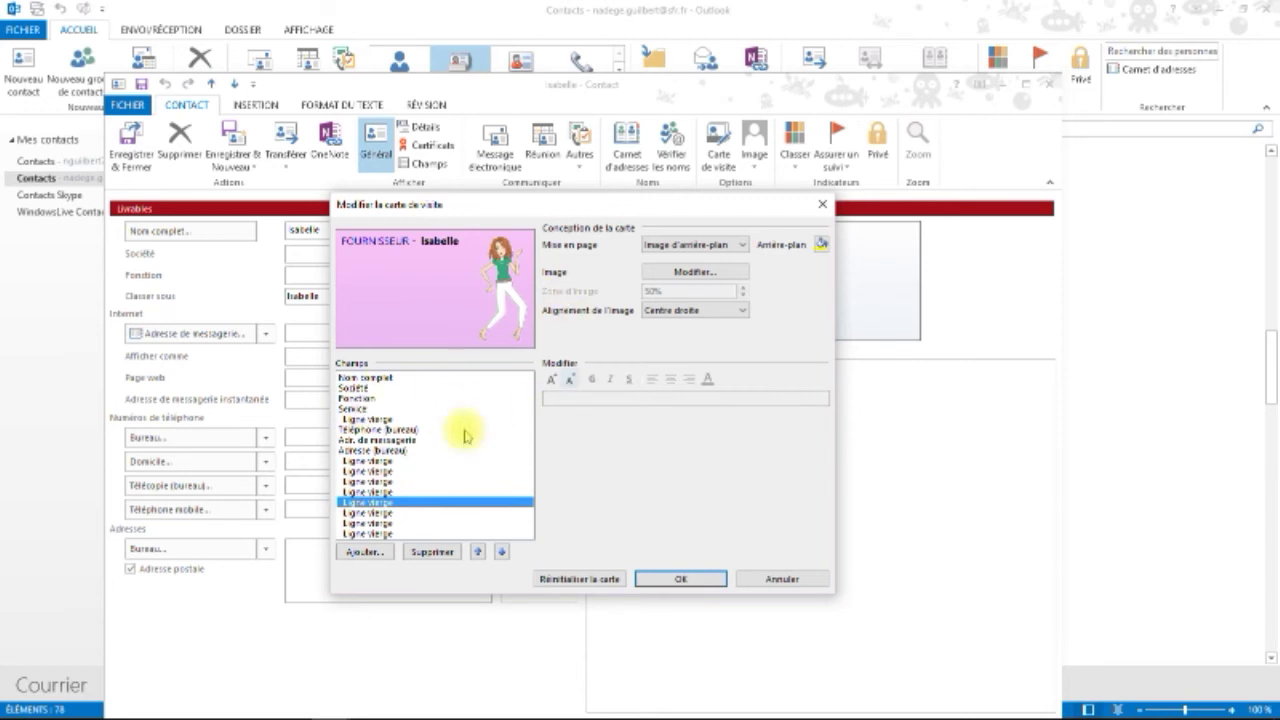
{"action": "left_click", "coordinate": [680, 579]}
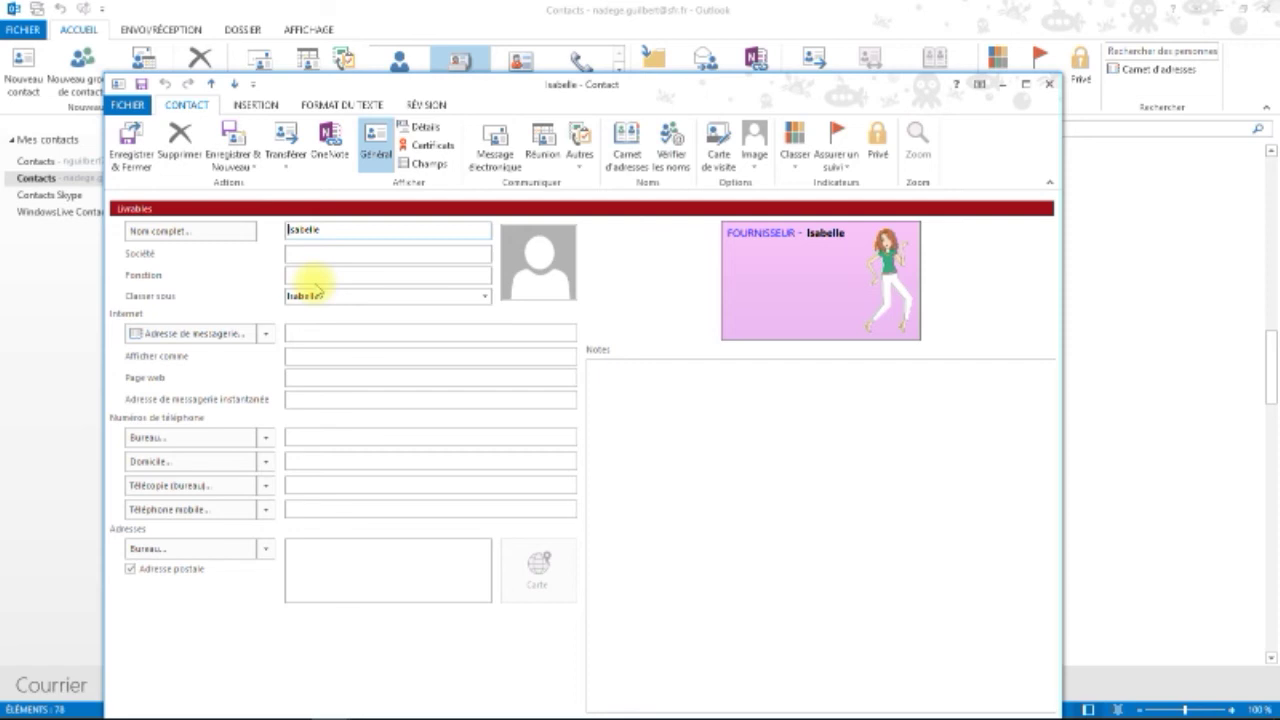
{"action": "left_click", "coordinate": [130, 160]}
Step: Browse the contact cards to locate the customised pink business card
{"action": "scroll", "coordinate": [571, 369], "scroll_direction": "down", "scroll_amount": 3}
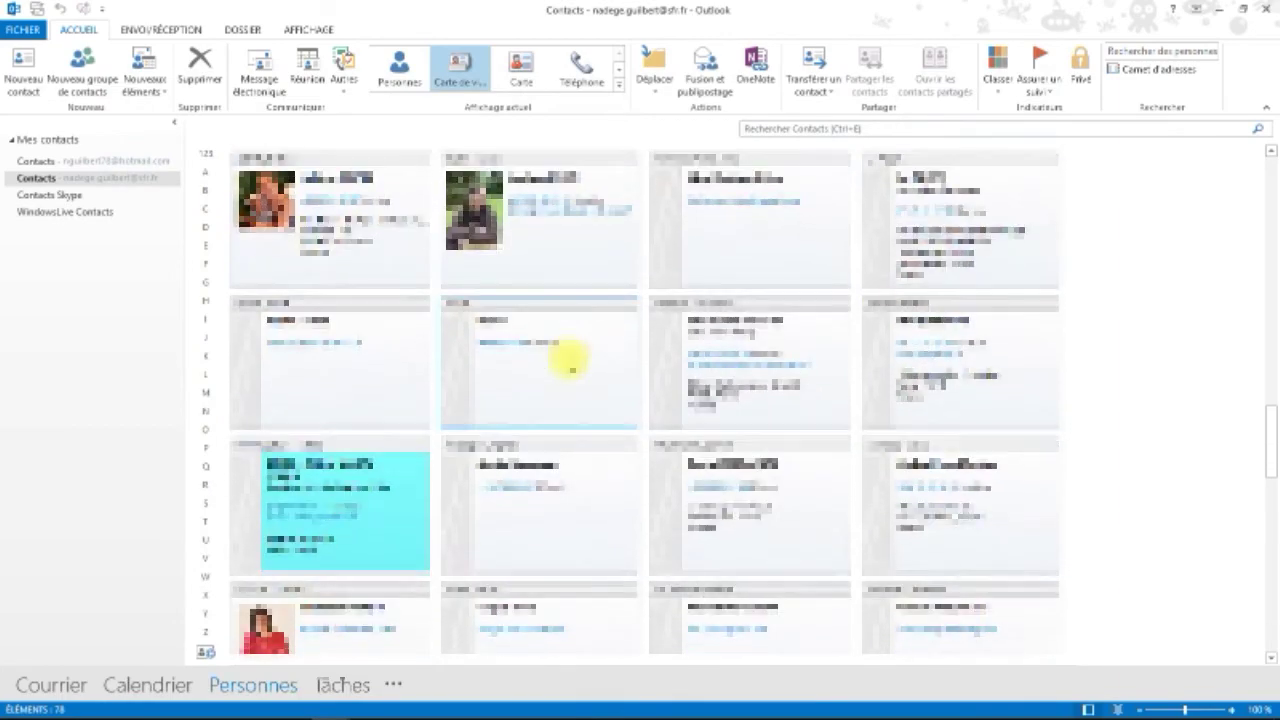
{"action": "scroll", "coordinate": [571, 369], "scroll_direction": "down", "scroll_amount": 10}
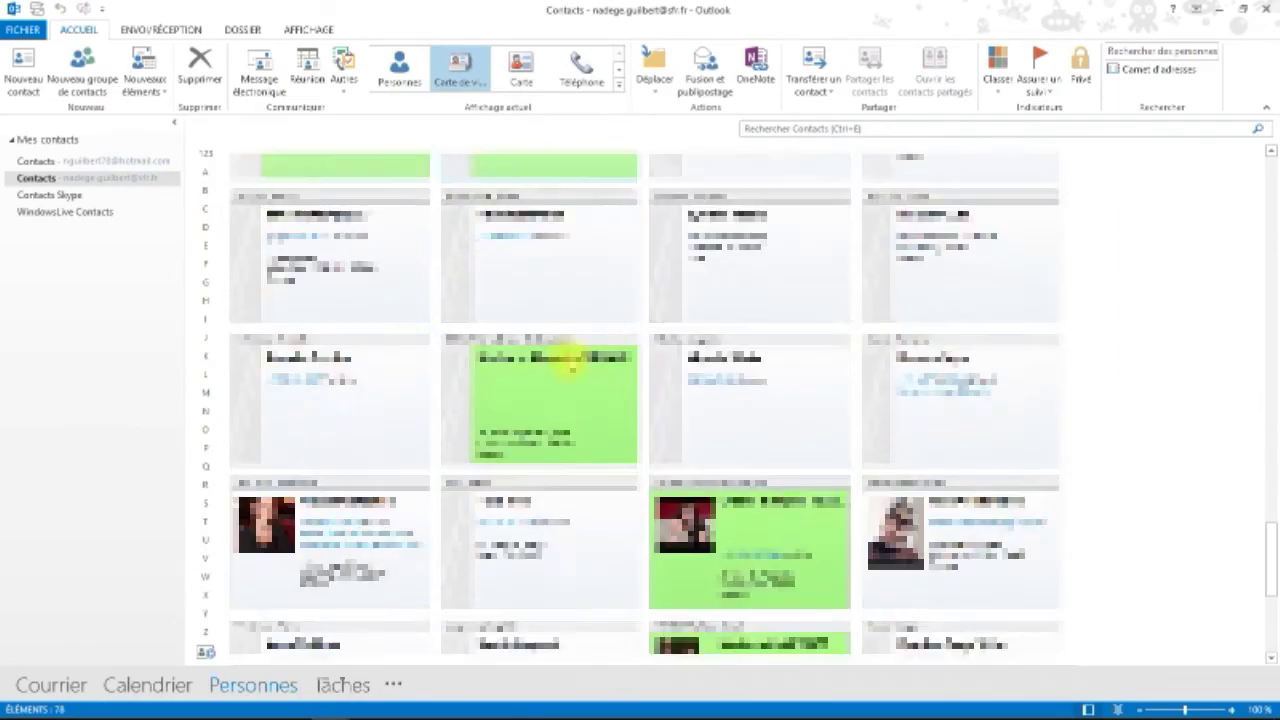
{"action": "scroll", "coordinate": [572, 367], "scroll_direction": "up", "scroll_amount": 3}
{"action": "scroll", "coordinate": [572, 367], "scroll_direction": "up", "scroll_amount": 3}
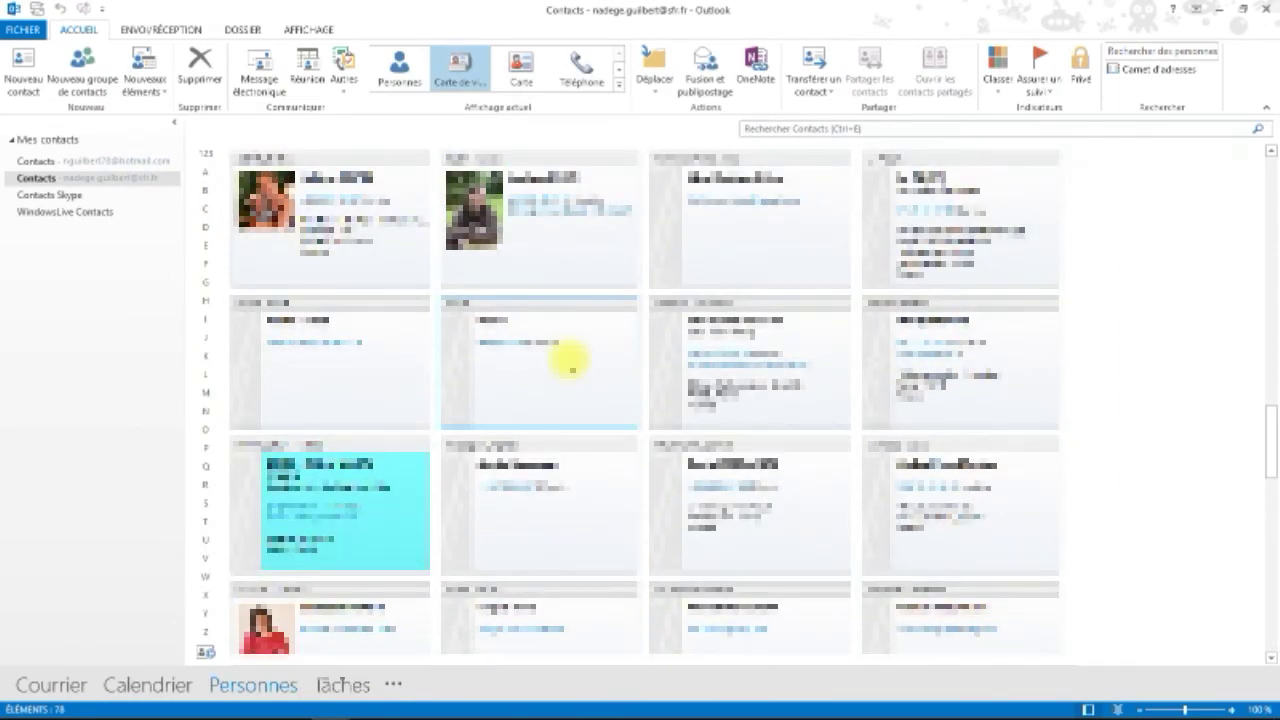
{"action": "scroll", "coordinate": [572, 367], "scroll_direction": "up", "scroll_amount": 4}
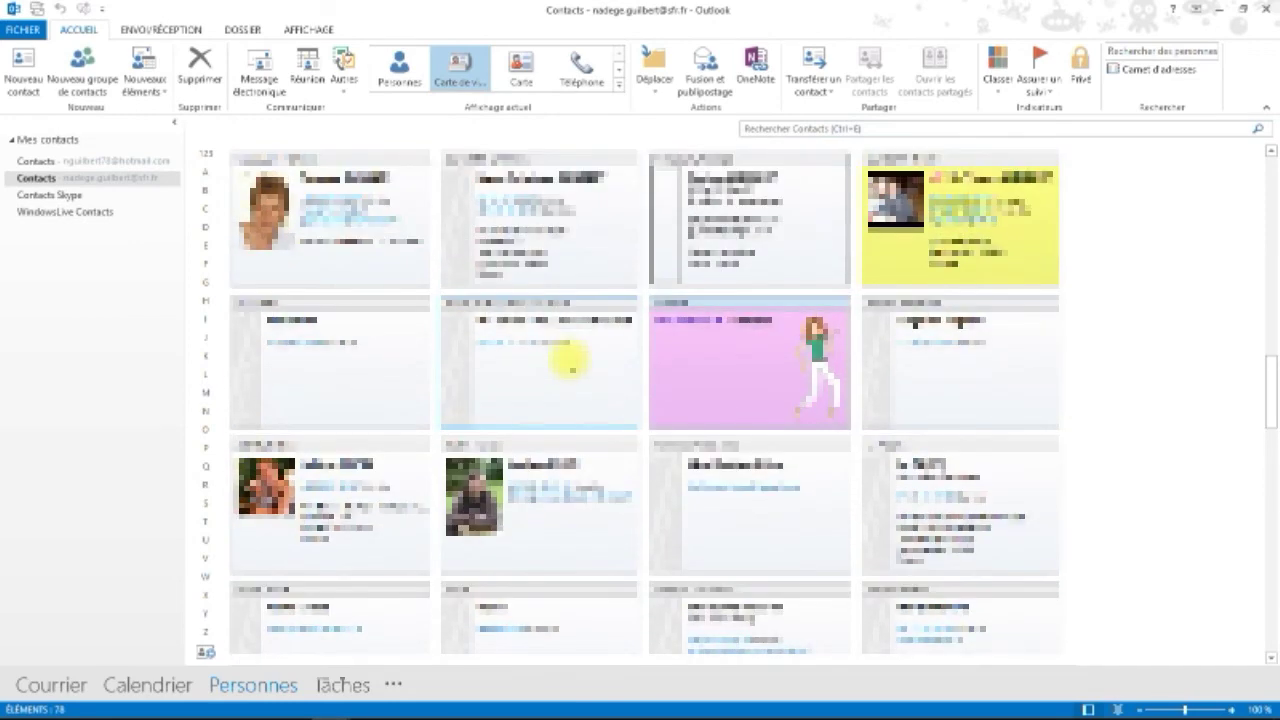
Step: Open the contact of the TOP ASSISTANTE company and file it under first name followed by surname
{"action": "left_click", "coordinate": [757, 246]}
{"action": "double_click", "coordinate": [940, 302]}
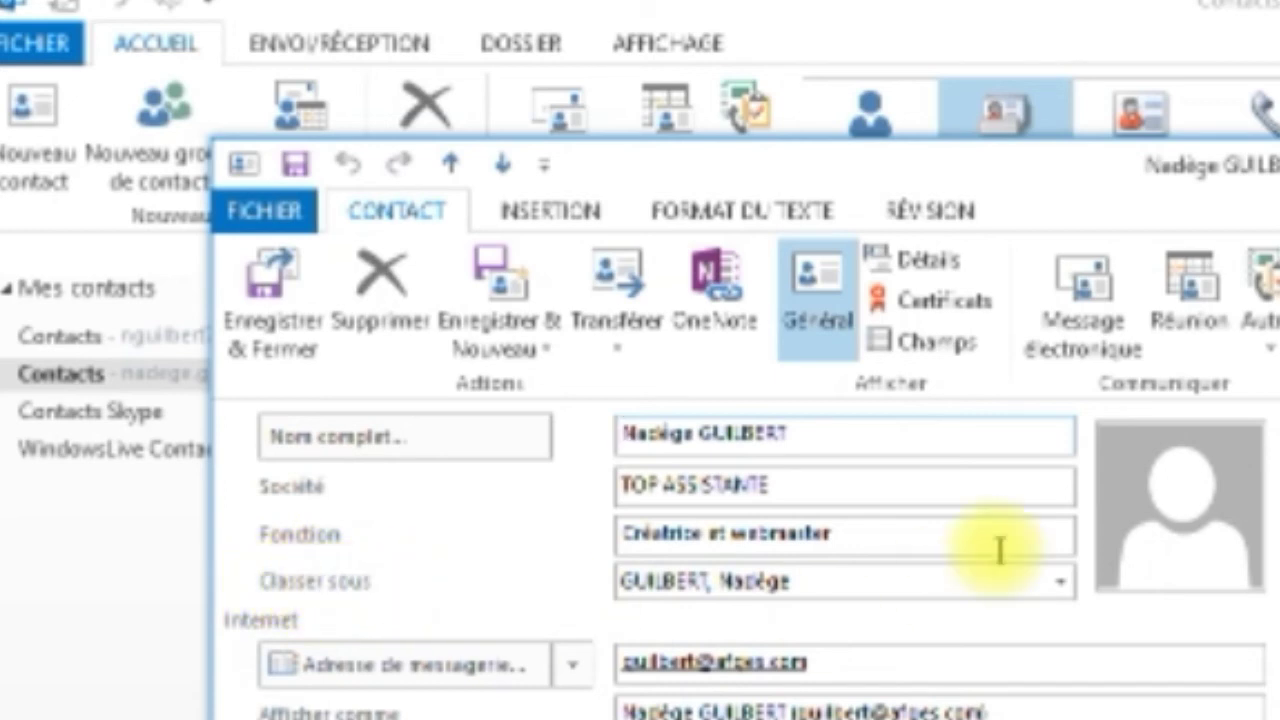
{"action": "left_click", "coordinate": [978, 588]}
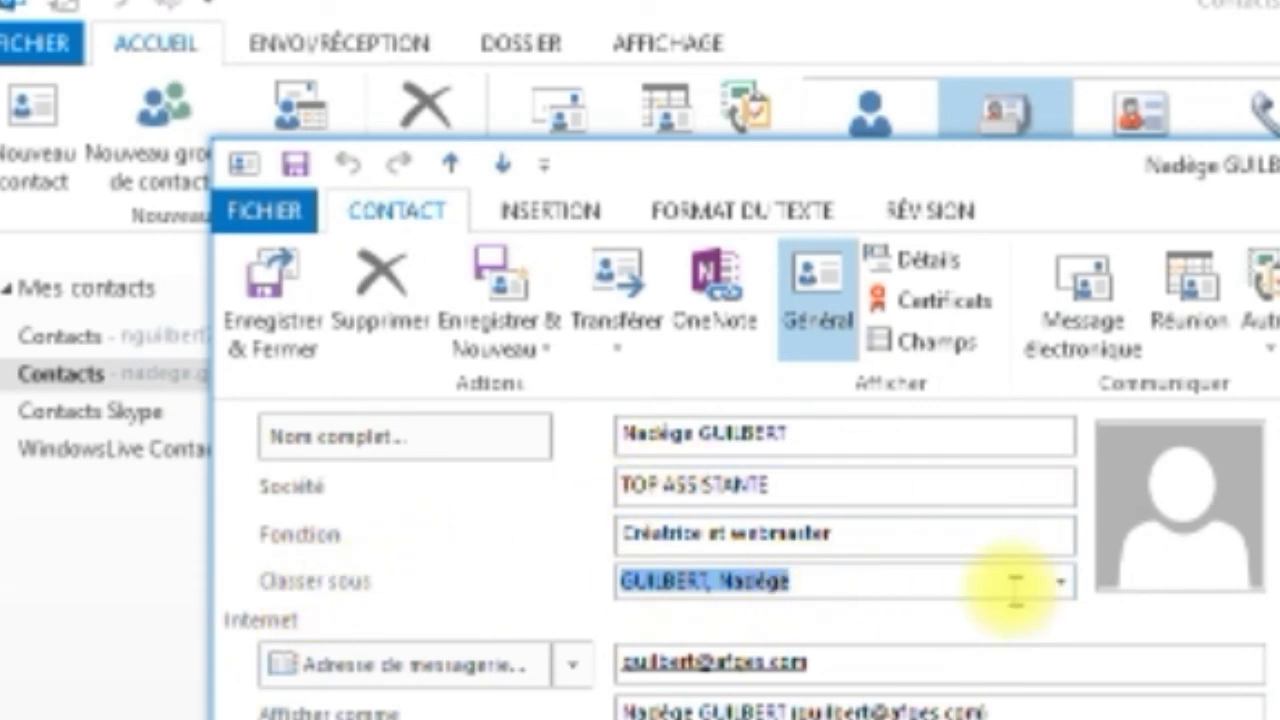
{"action": "left_click", "coordinate": [1061, 581]}
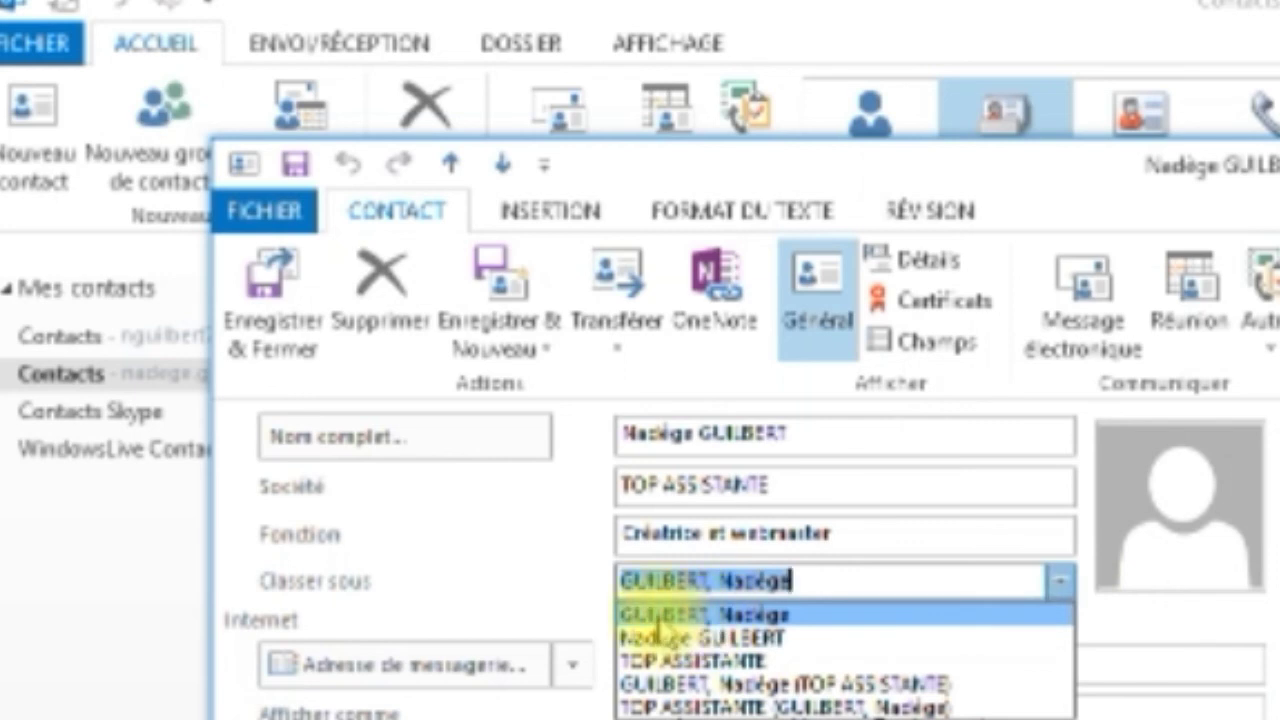
{"action": "left_click", "coordinate": [665, 637]}
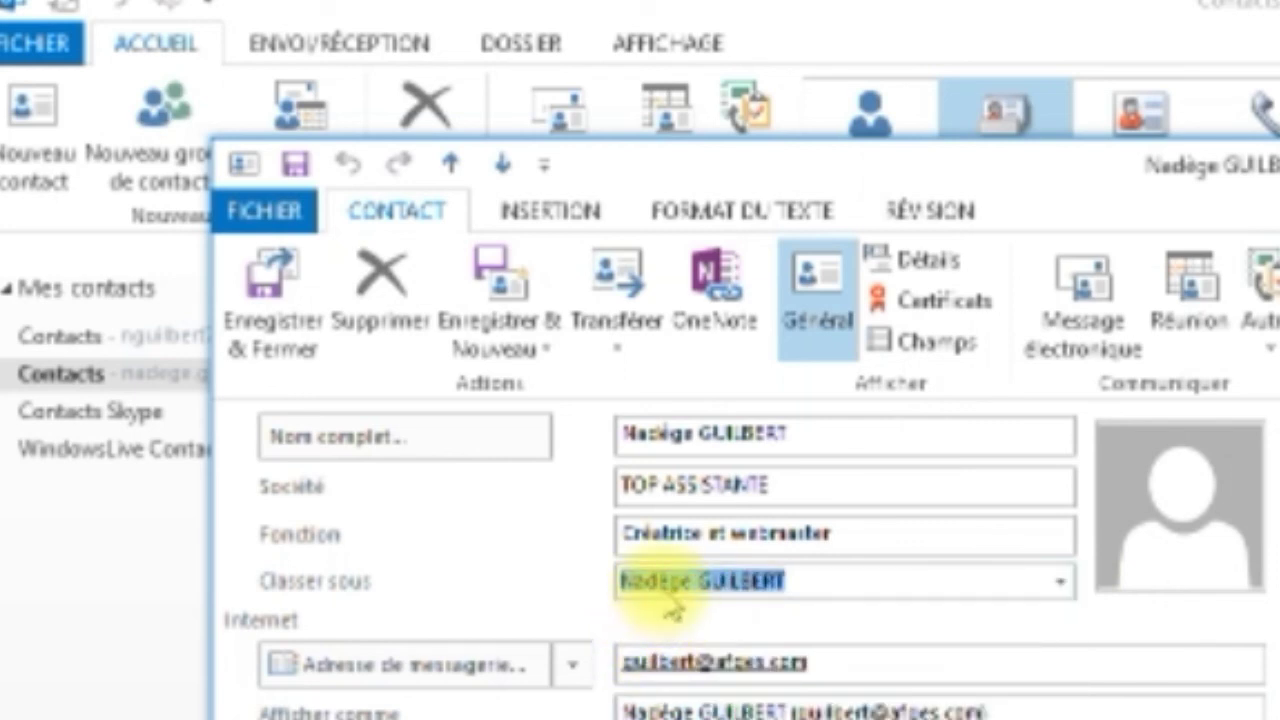
Step: File the contact under its company name, TOP ASSISTANTE, and save and close it
{"action": "left_click", "coordinate": [1060, 581]}
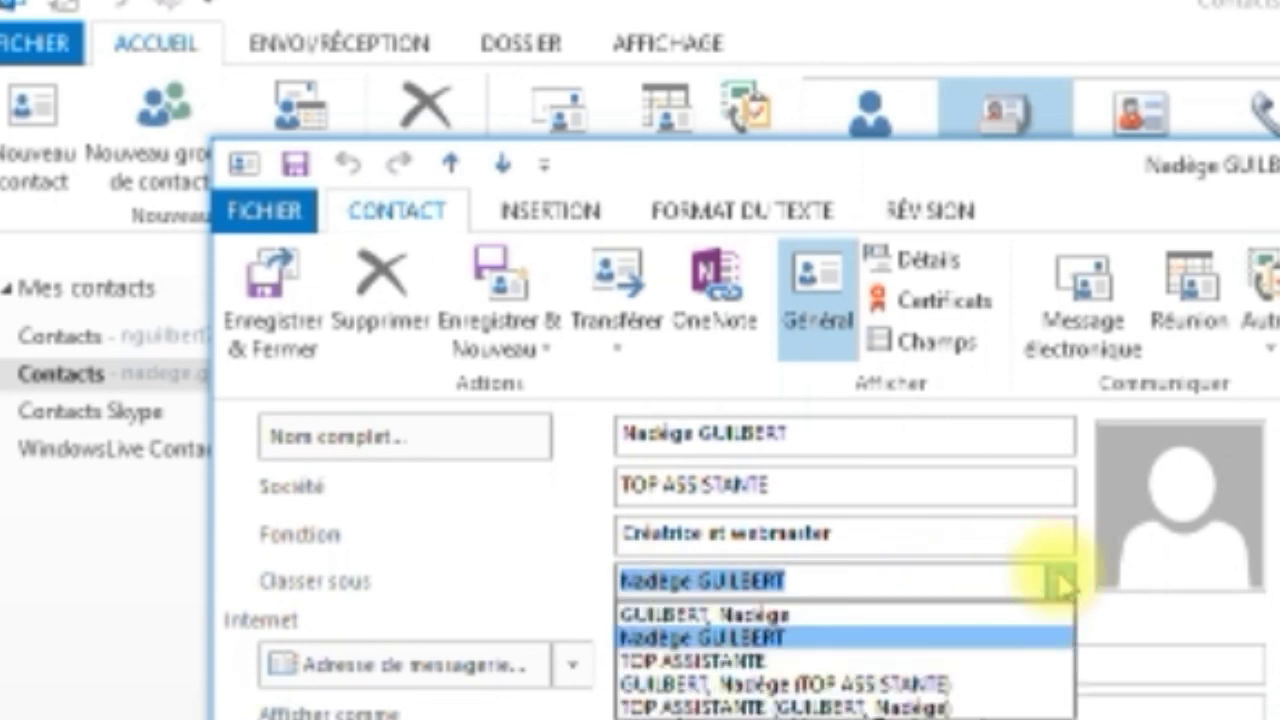
{"action": "left_click", "coordinate": [992, 661]}
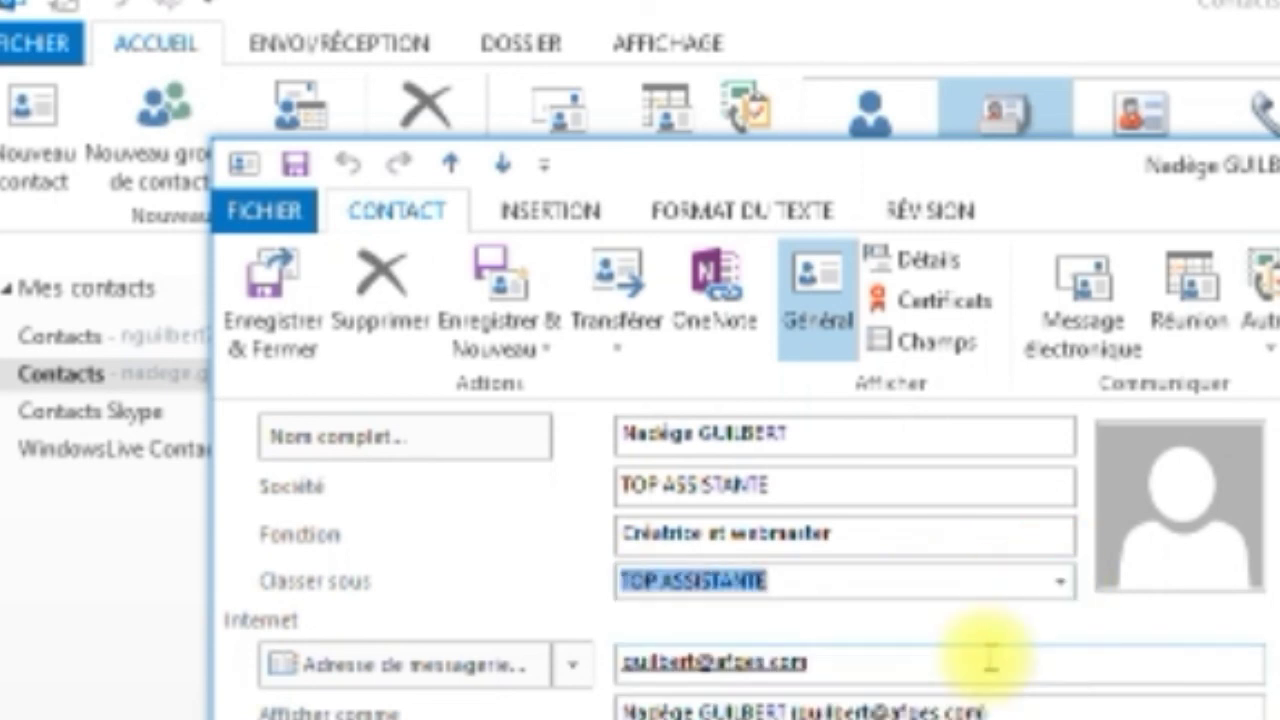
{"action": "left_click", "coordinate": [1060, 581]}
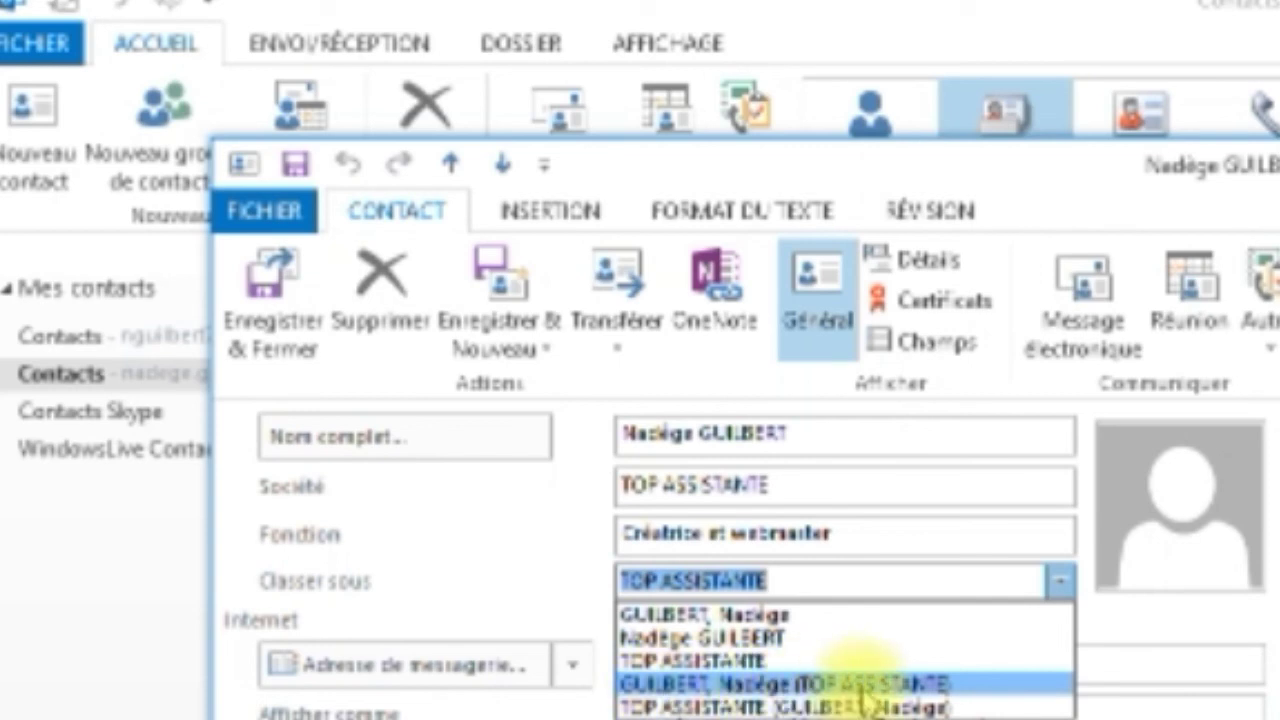
{"action": "left_click", "coordinate": [261, 324]}
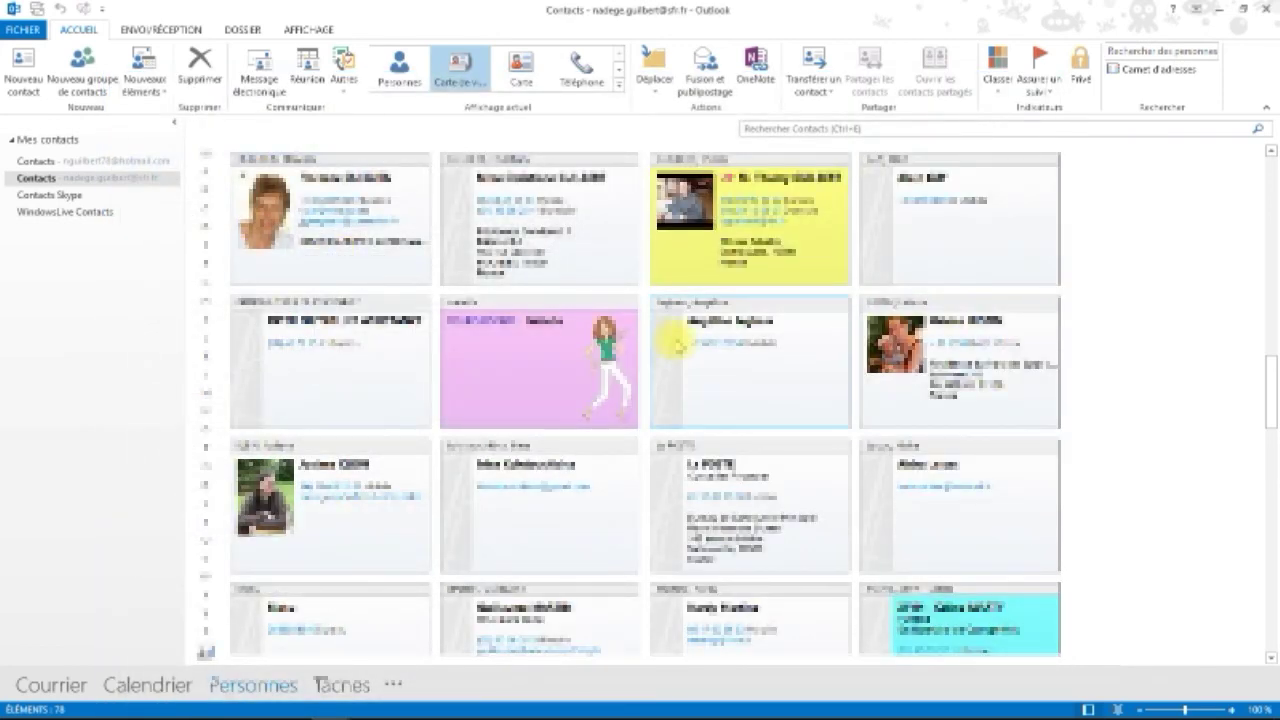